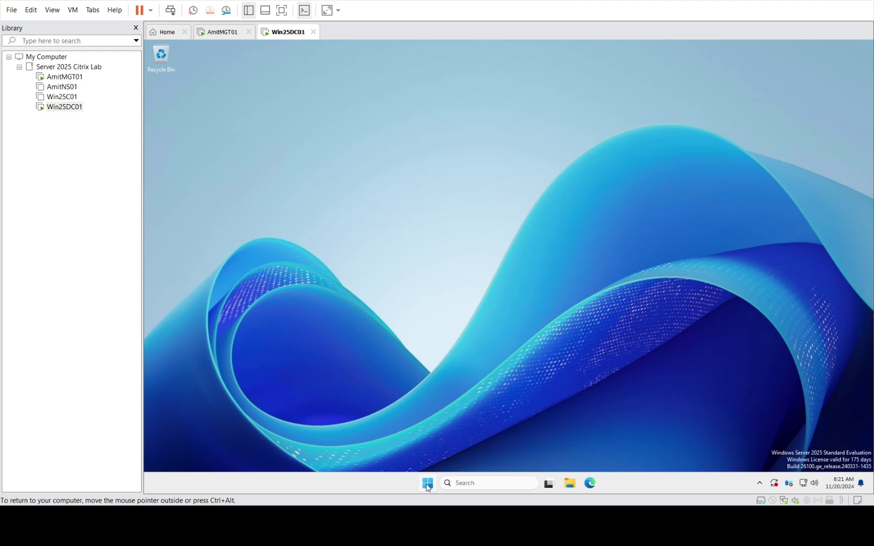
# - Open Server Manager on Win25DC01, dismiss its startup notice and maximize the window
pyautogui.click(428, 486)
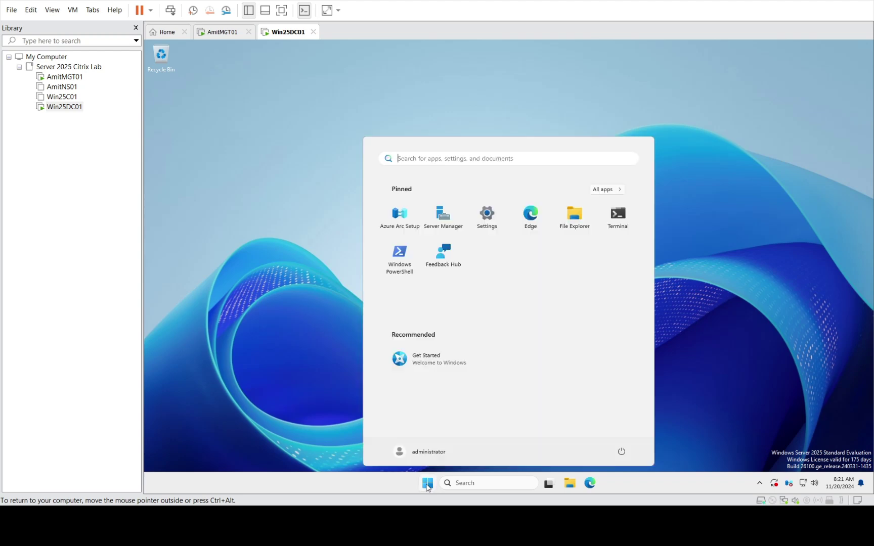
pyautogui.click(436, 219)
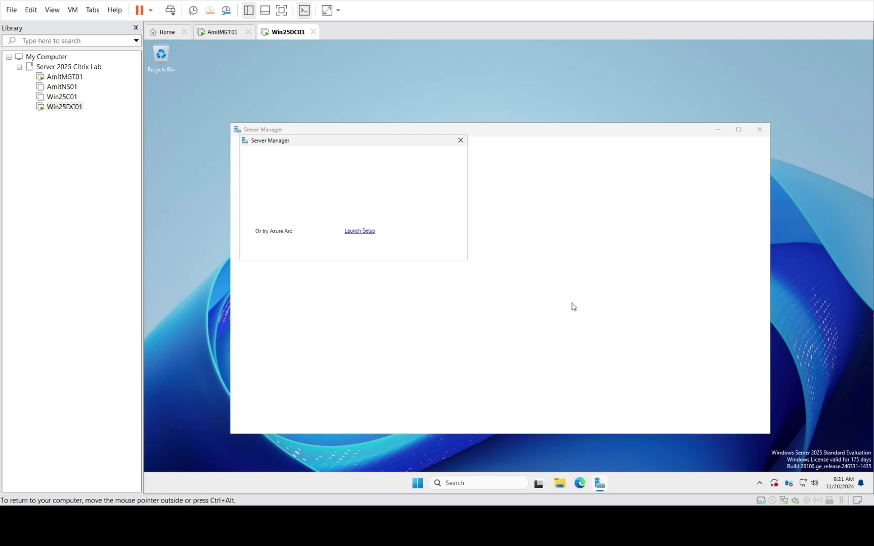
pyautogui.click(464, 141)
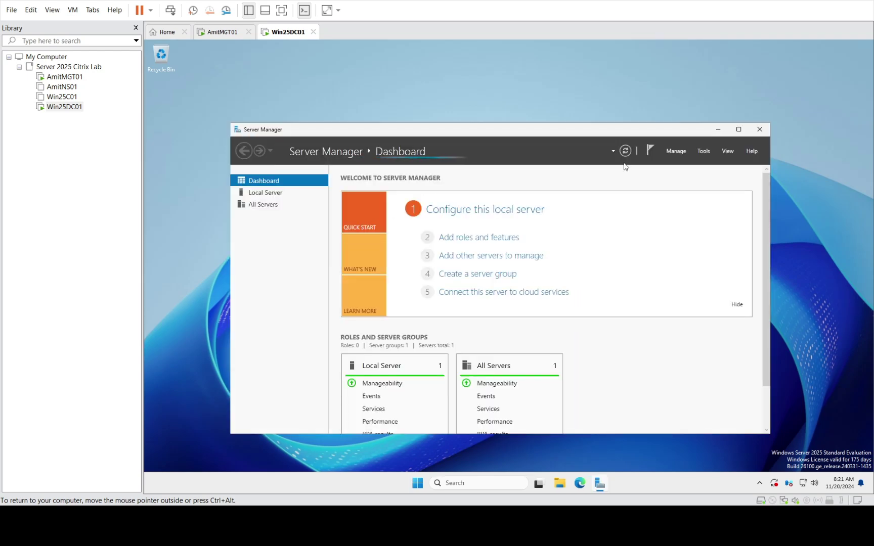
pyautogui.click(675, 152)
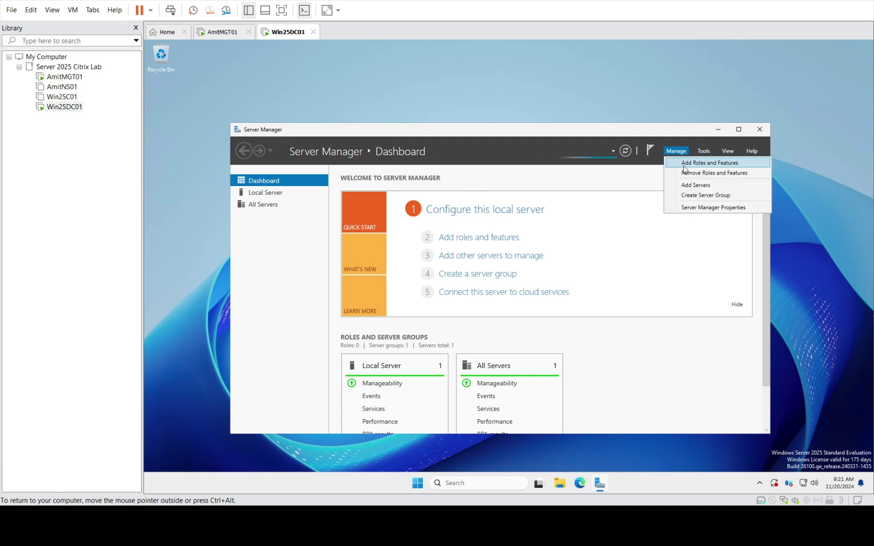
pyautogui.click(539, 142)
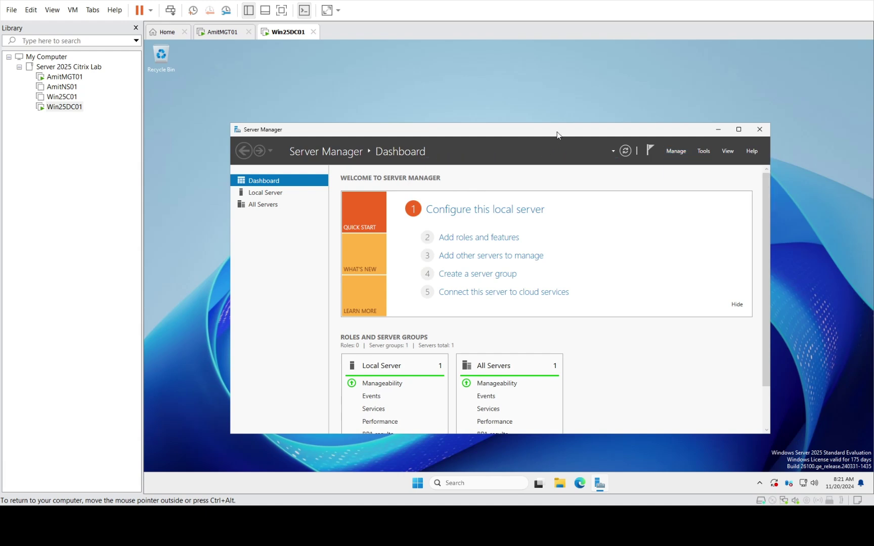
pyautogui.click(740, 130)
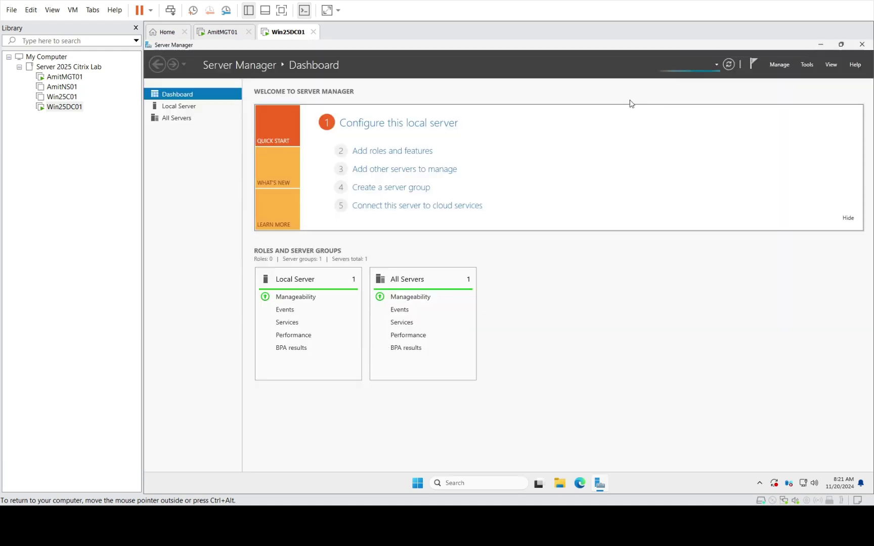
# - Start the Add Roles and Features wizard, keeping the default installation type and Win25DC01.2025lab.local as the destination server
pyautogui.click(772, 68)
pyautogui.click(779, 76)
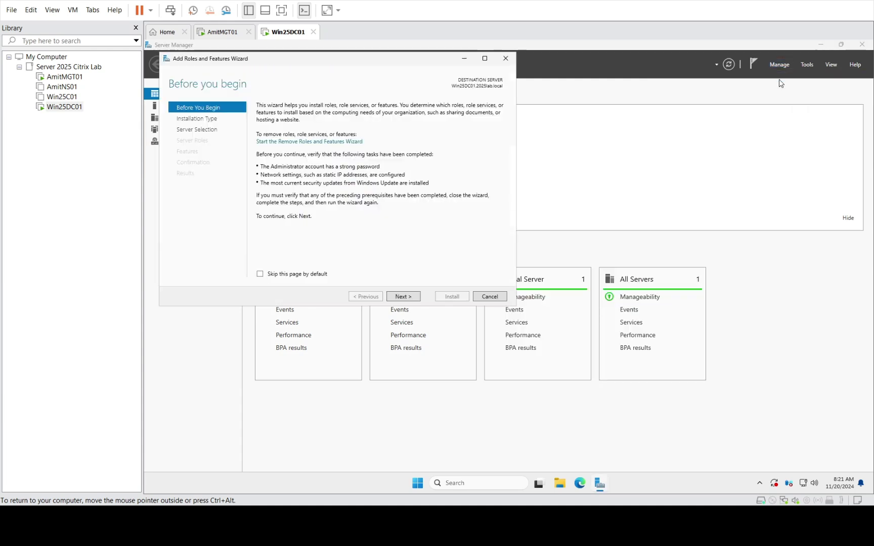
pyautogui.click(403, 297)
pyautogui.click(404, 297)
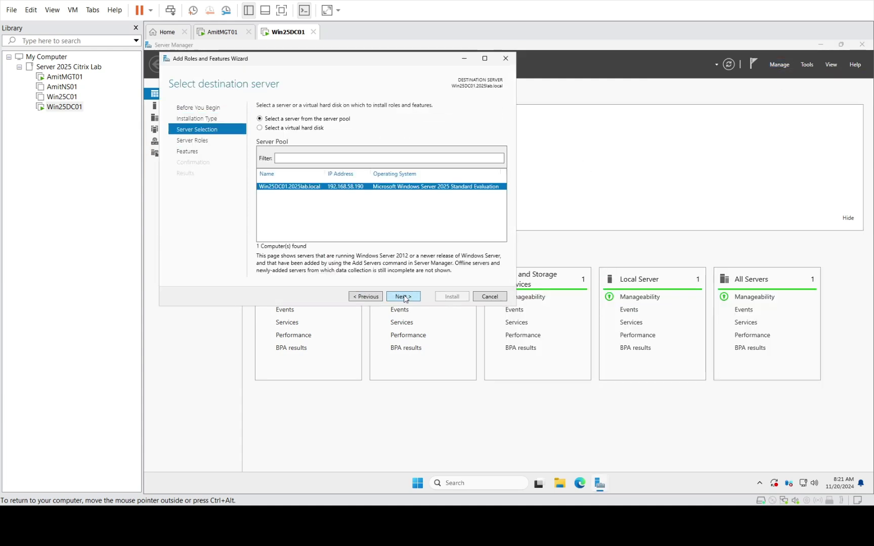
pyautogui.click(404, 297)
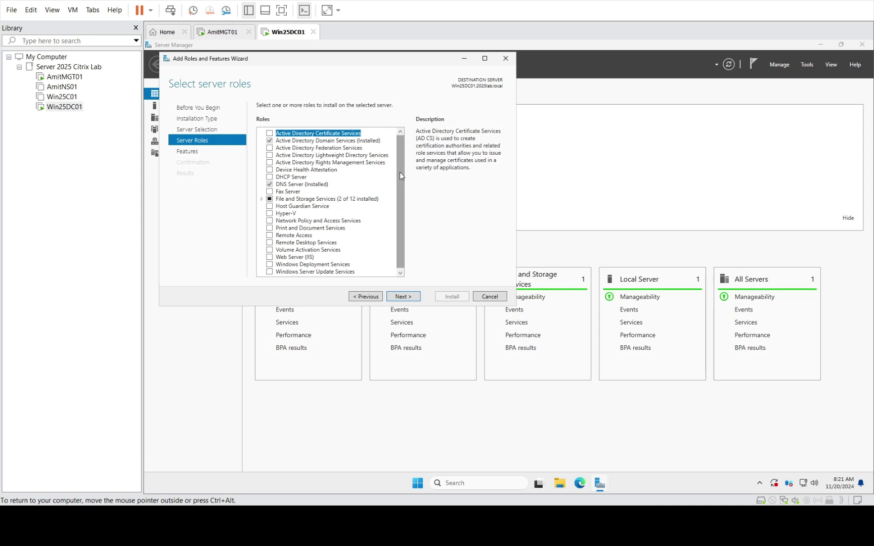
# - Add the Active Directory Certificate Services role together with its required management tools
pyautogui.moveTo(400, 172); pyautogui.dragTo(402, 150)
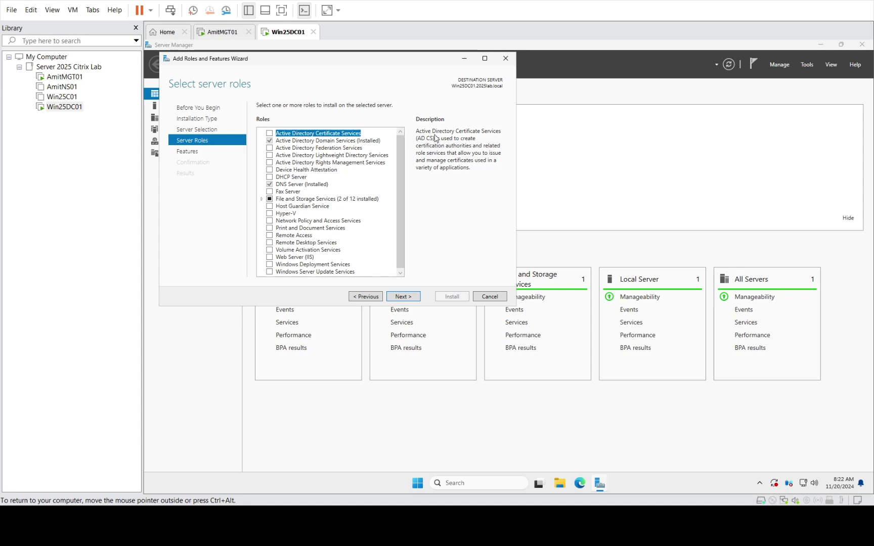
pyautogui.click(271, 133)
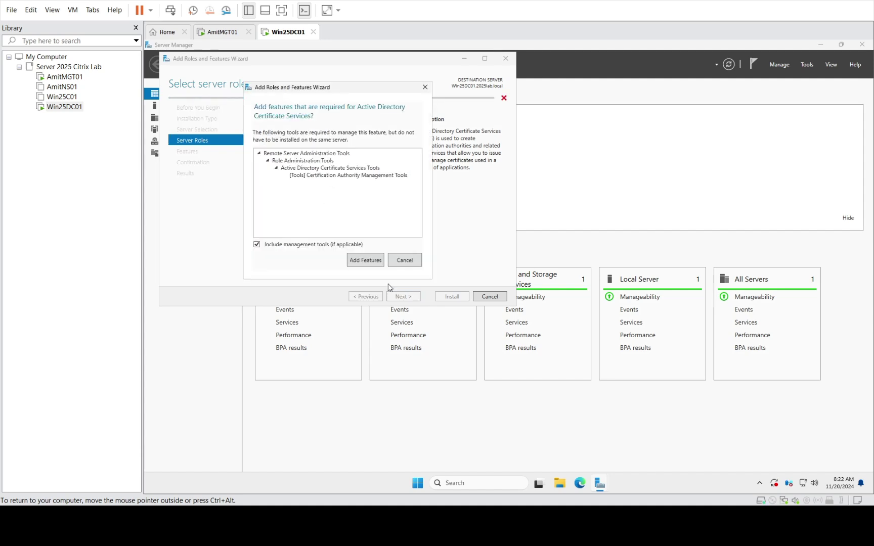
pyautogui.click(365, 261)
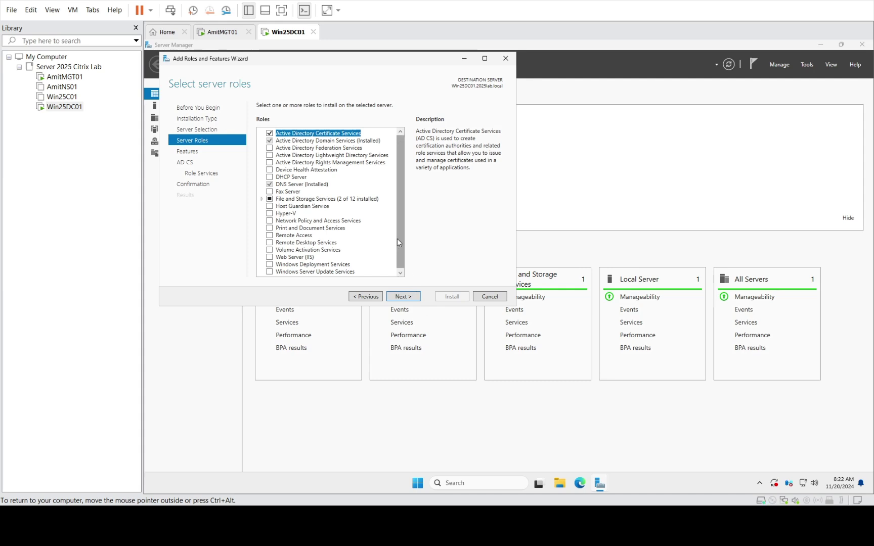
pyautogui.click(406, 297)
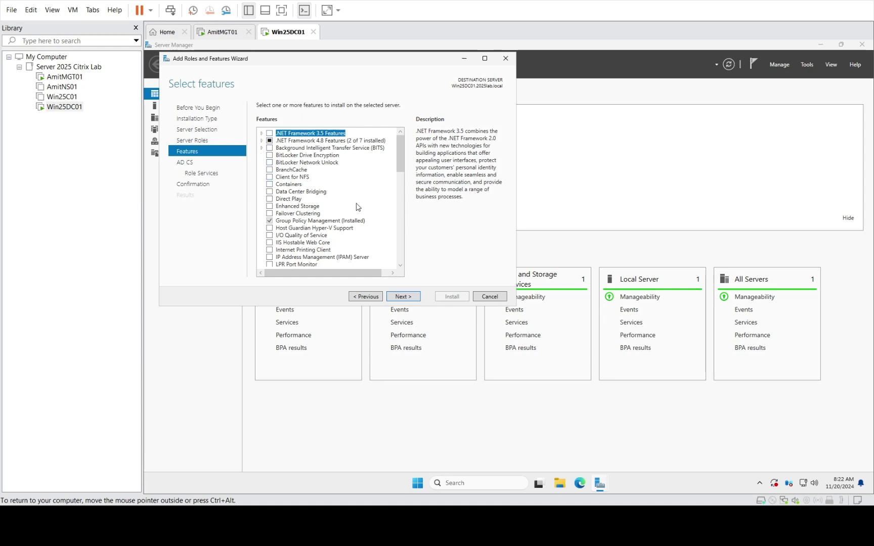
# - Look through the optional features without adding any and proceed to the AD CS role services
pyautogui.scroll(-2, 356, 207)
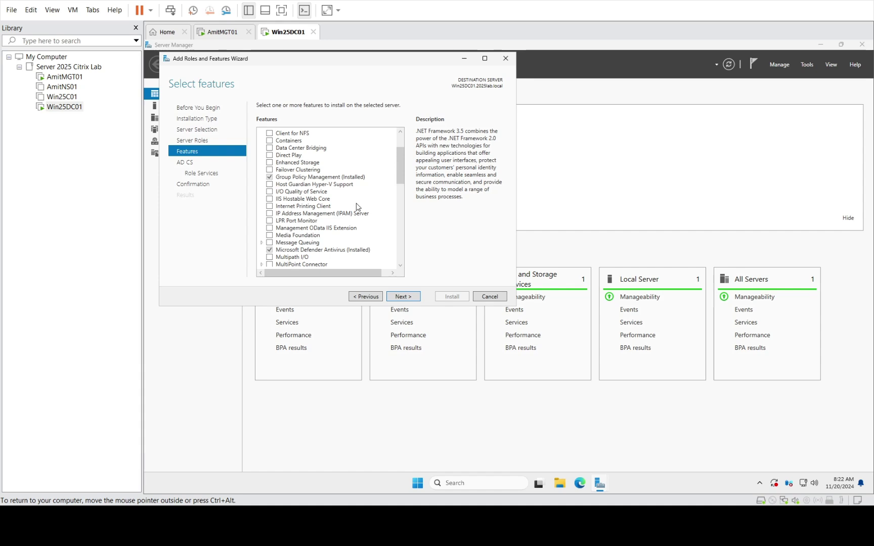
pyautogui.scroll(-3, 357, 207)
pyautogui.scroll(-1, 356, 207)
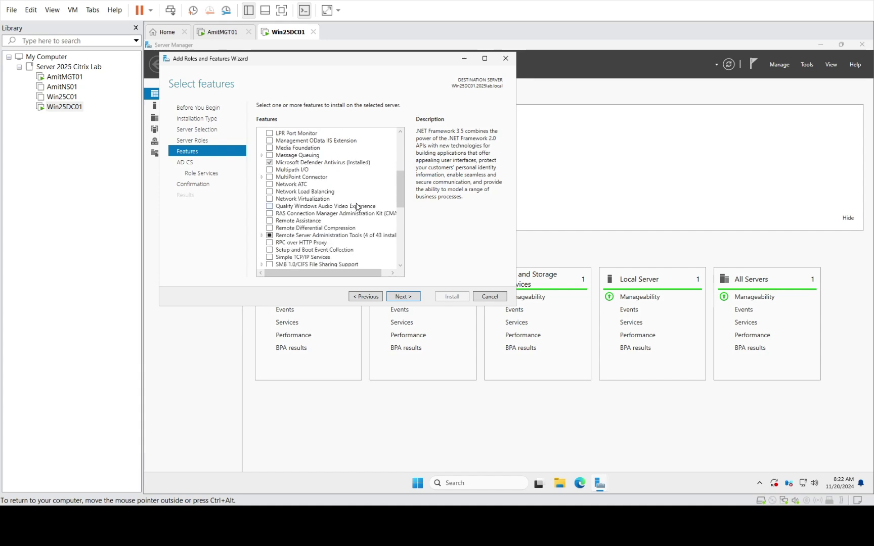
pyautogui.scroll(-3, 356, 207)
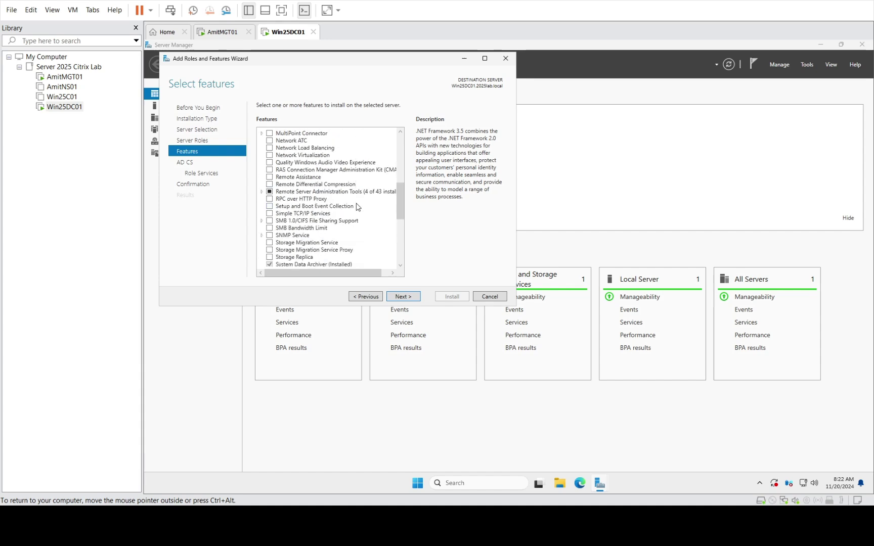
pyautogui.scroll(-2, 357, 206)
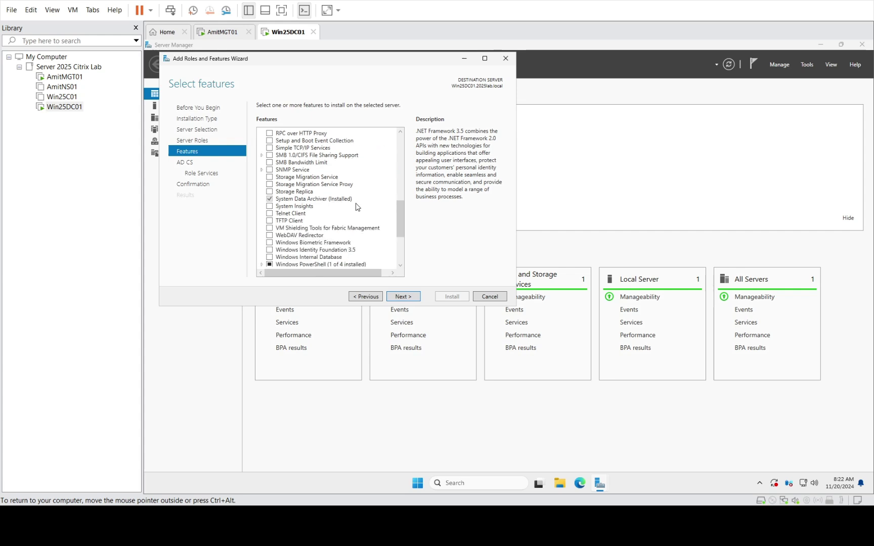
pyautogui.scroll(-3, 358, 207)
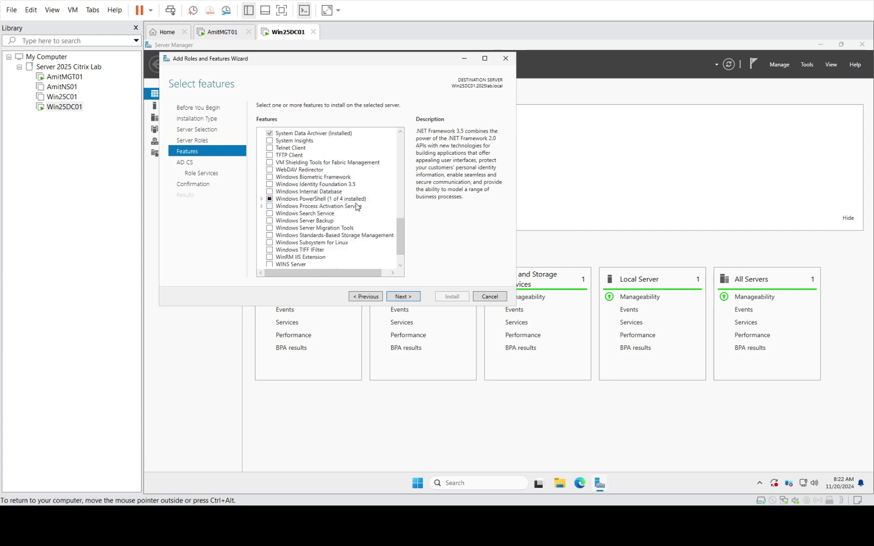
pyautogui.scroll(-1, 357, 207)
pyautogui.click(405, 297)
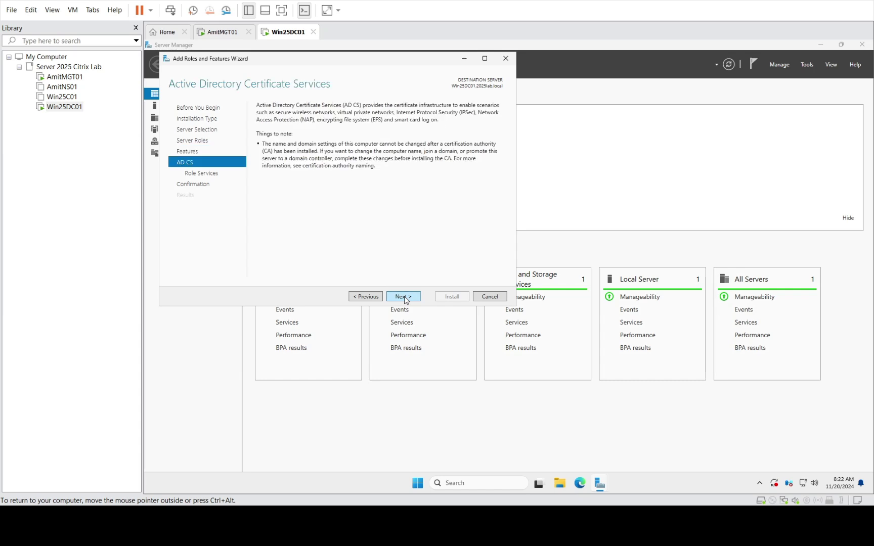
pyautogui.click(404, 297)
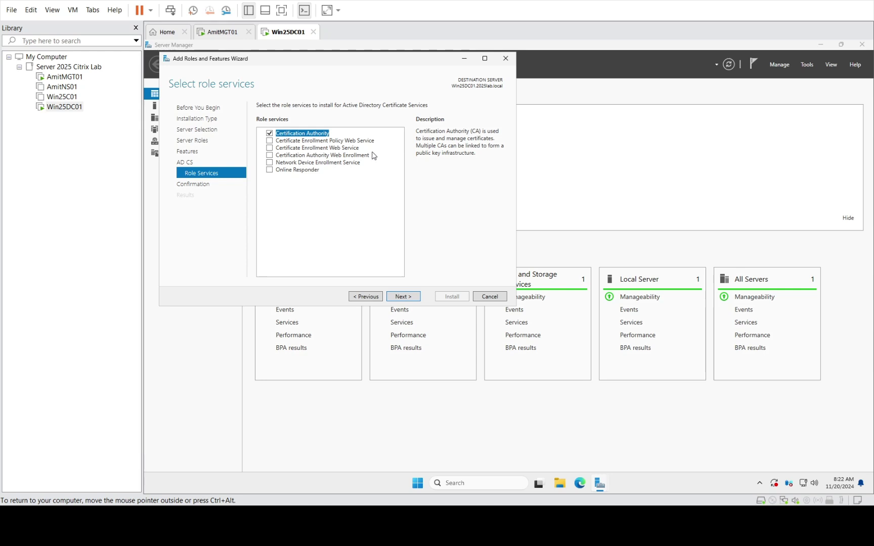
# - Add the Certificate Enrollment Web Service with its required features and the Certificate Enrollment Policy Web Service alongside Certification Authority
pyautogui.click(337, 142)
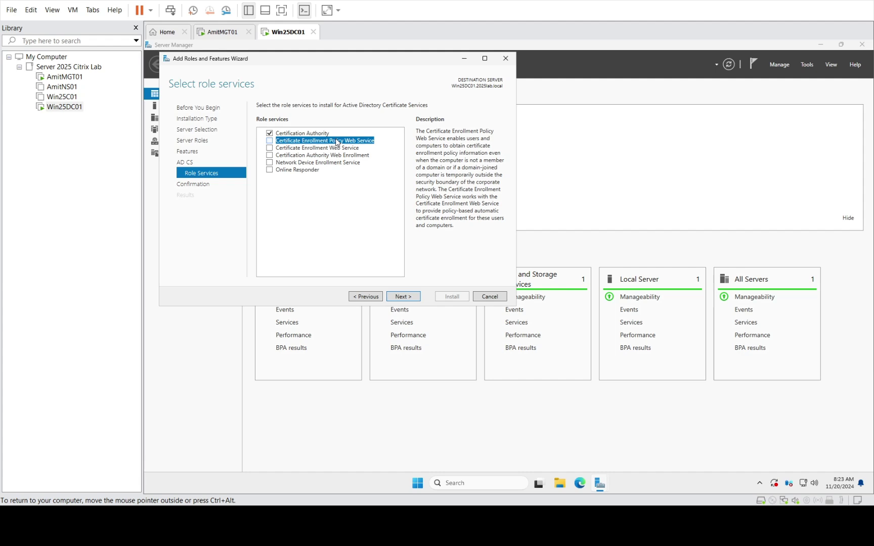
pyautogui.click(327, 149)
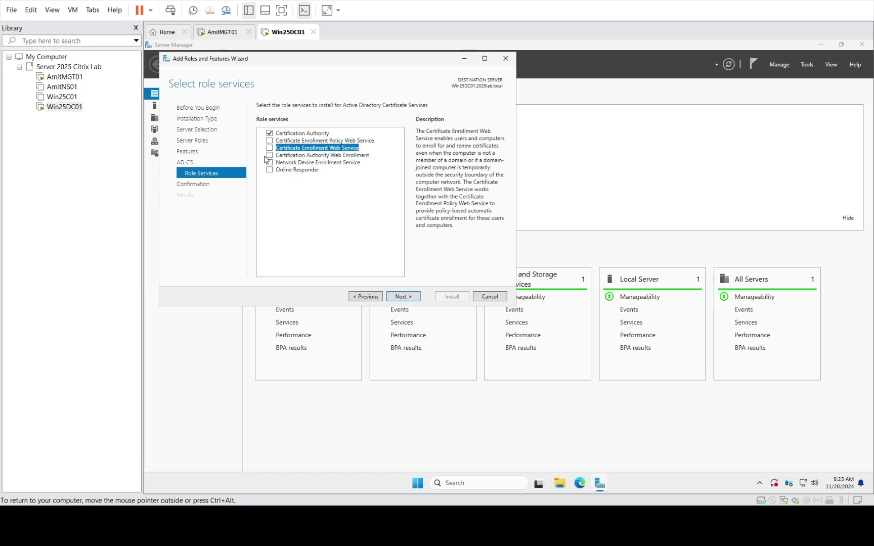
pyautogui.click(269, 148)
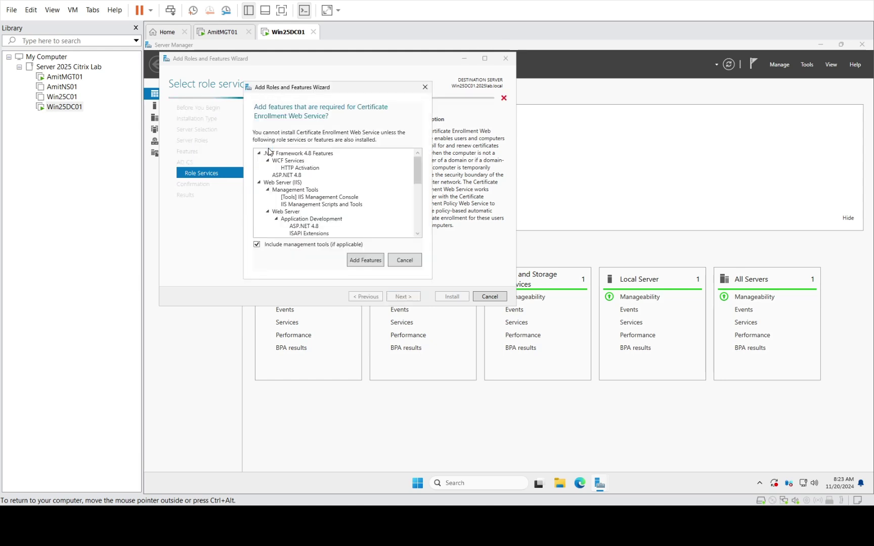
pyautogui.scroll(-5, 356, 226)
pyautogui.click(364, 261)
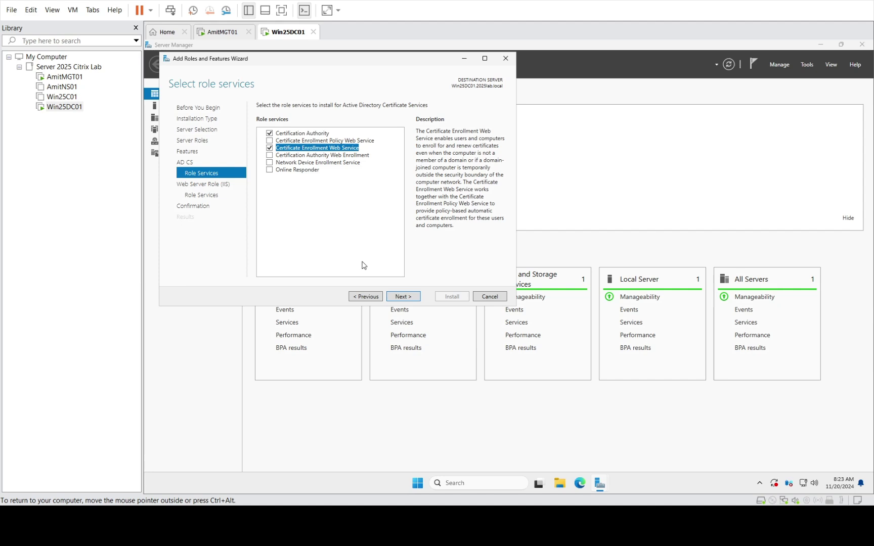
pyautogui.click(270, 140)
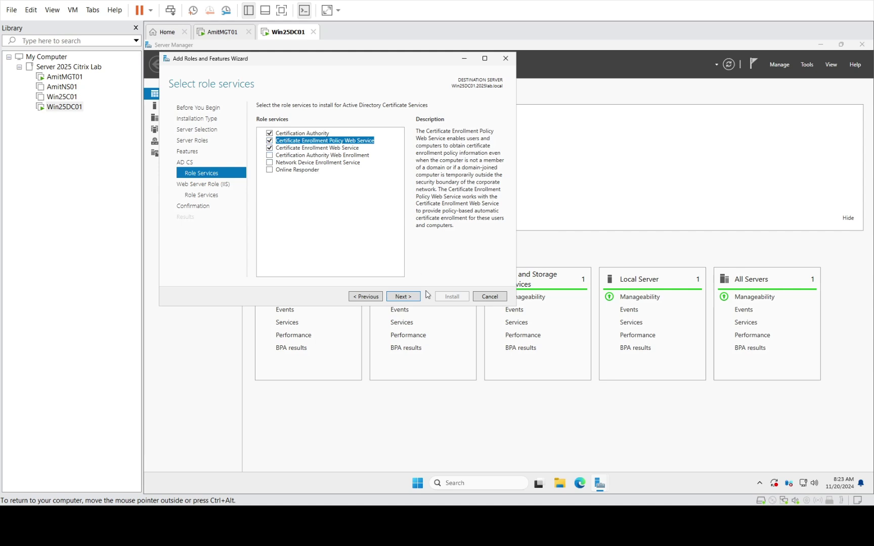
pyautogui.click(403, 297)
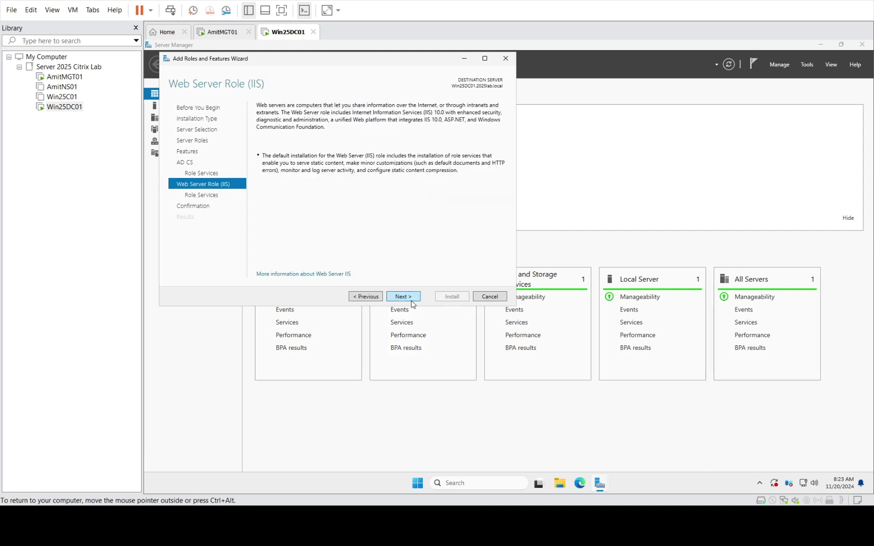
# - Accept the default Web Server (IIS) role services, install the selected roles and close the wizard once installation finishes
pyautogui.click(413, 299)
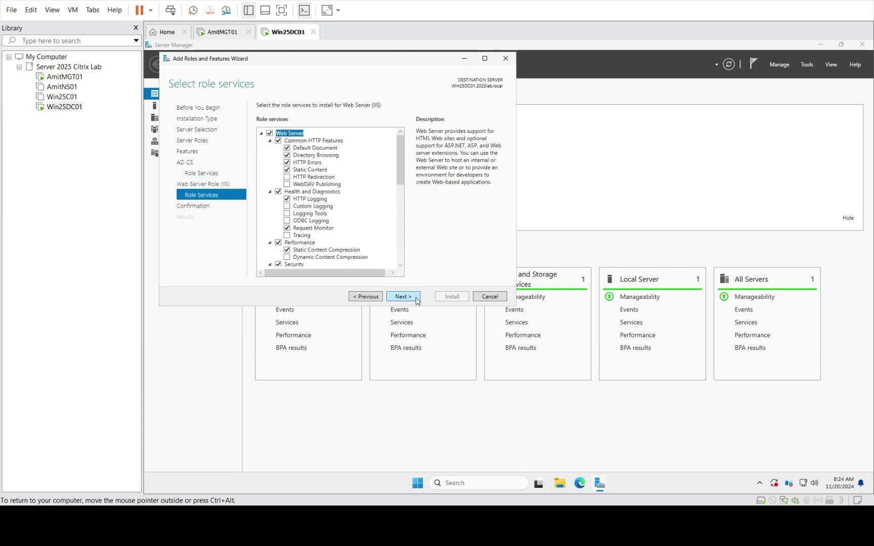
pyautogui.click(415, 298)
pyautogui.click(458, 300)
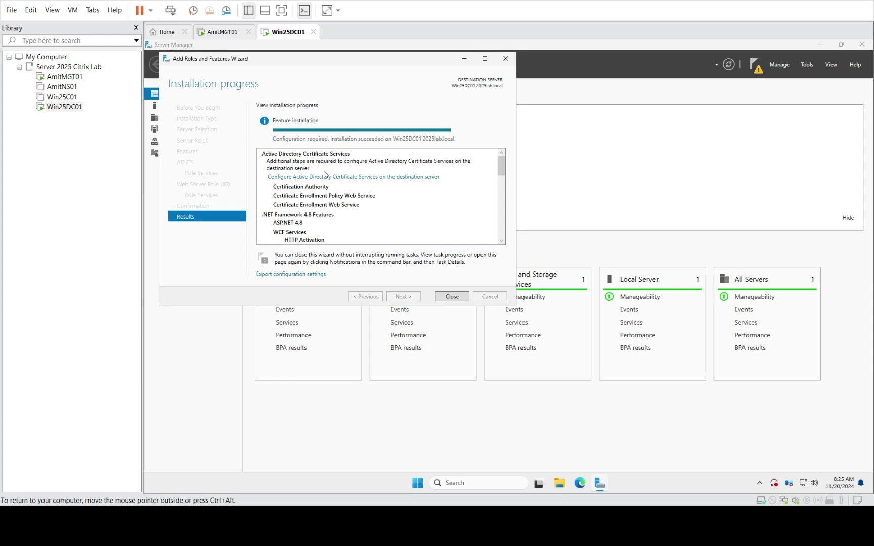
pyautogui.click(452, 297)
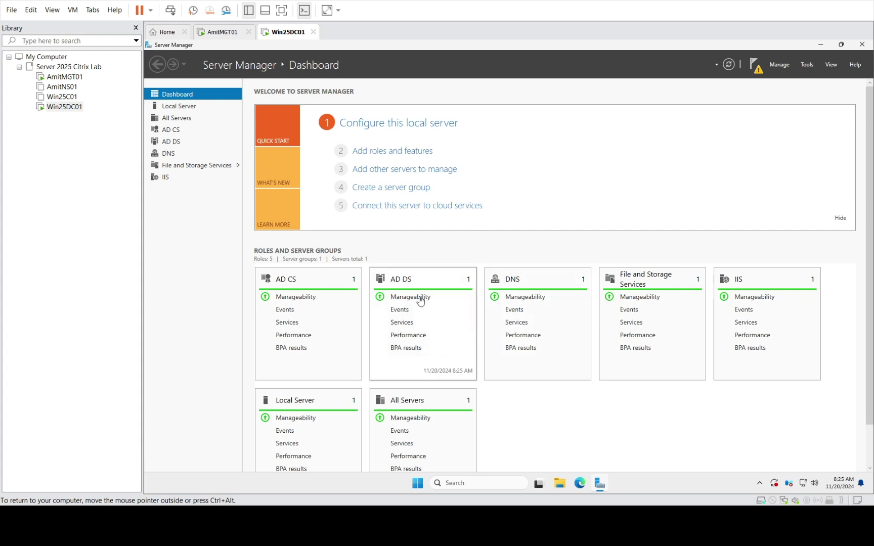
# - Start the post-deployment configuration of Active Directory Certificate Services and keep the default administrator credentials
pyautogui.click(168, 131)
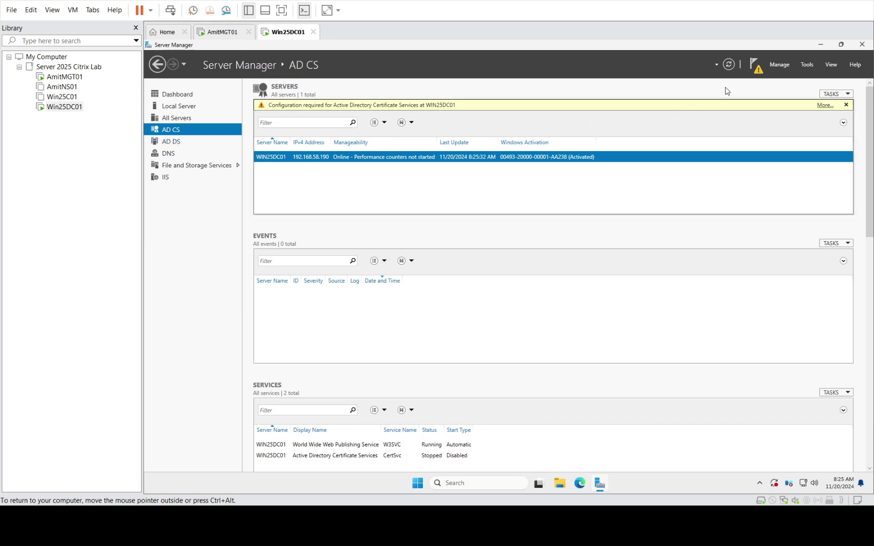
pyautogui.click(757, 69)
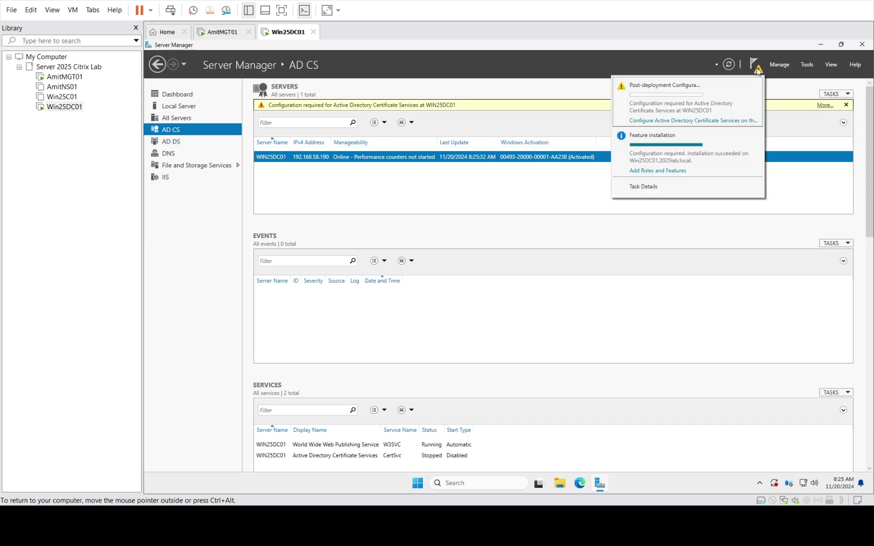
pyautogui.click(658, 120)
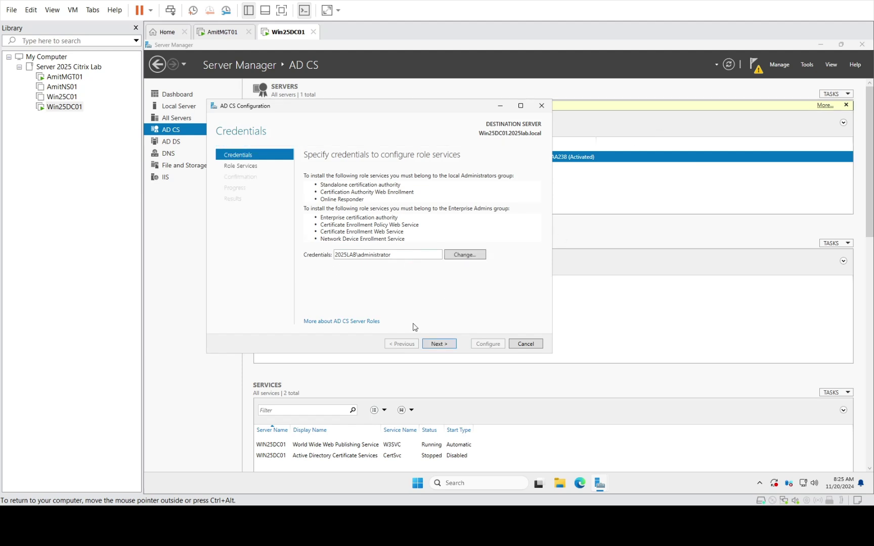
pyautogui.click(440, 348)
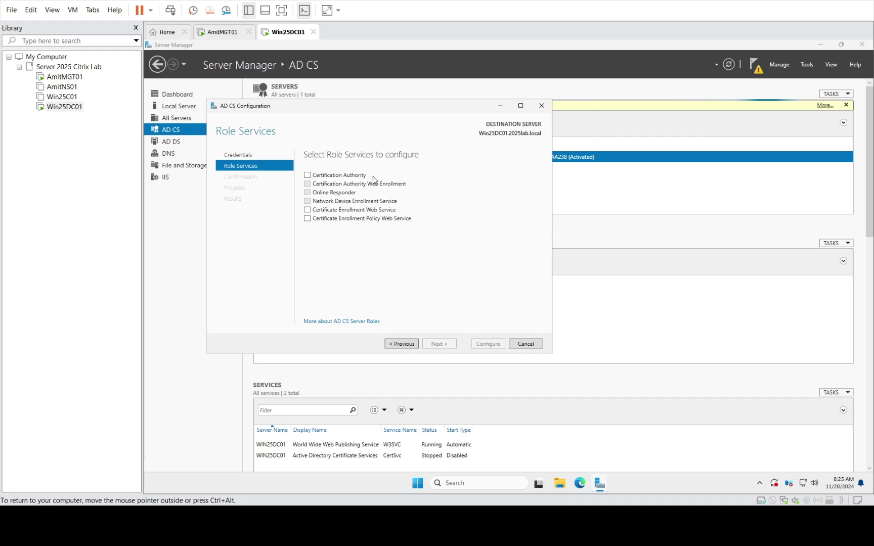
# - Select Certification Authority for configuration, try adding the Certificate Enrollment Web Service, and proceed with only Certification Authority
pyautogui.click(307, 176)
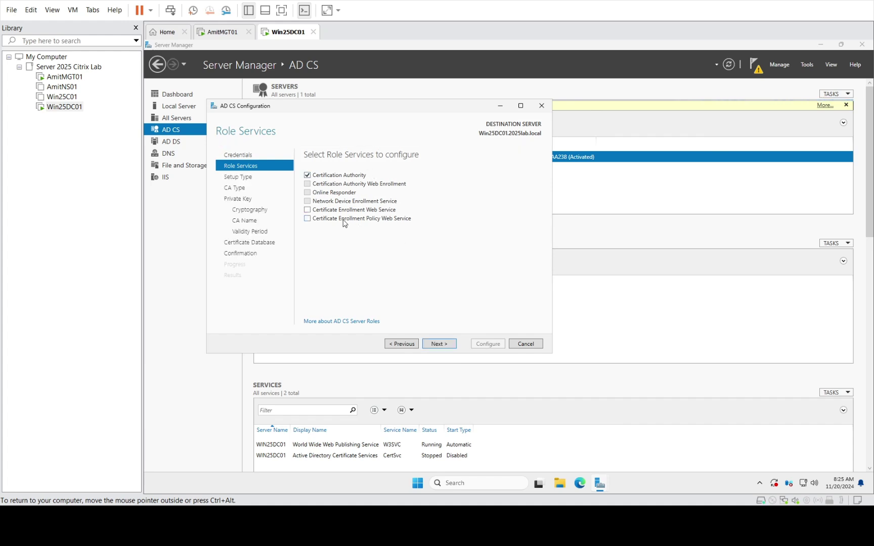
pyautogui.click(307, 210)
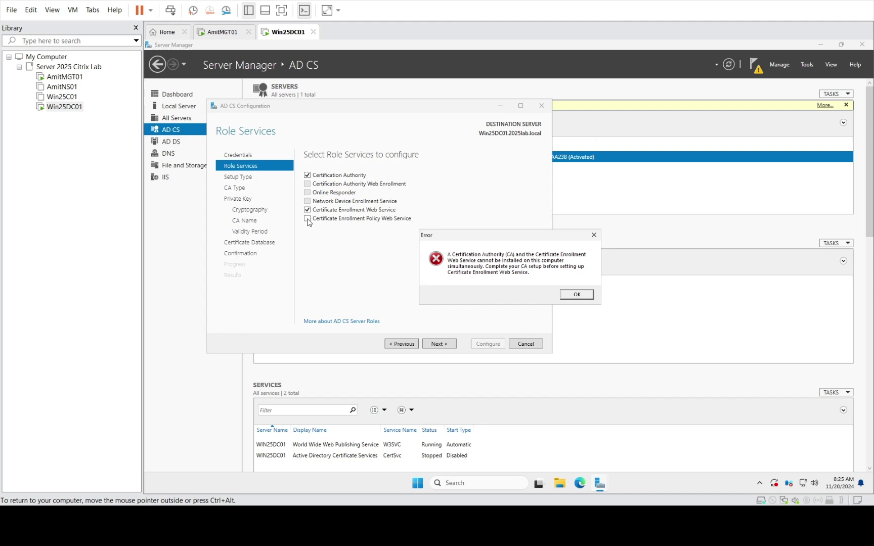
pyautogui.click(576, 295)
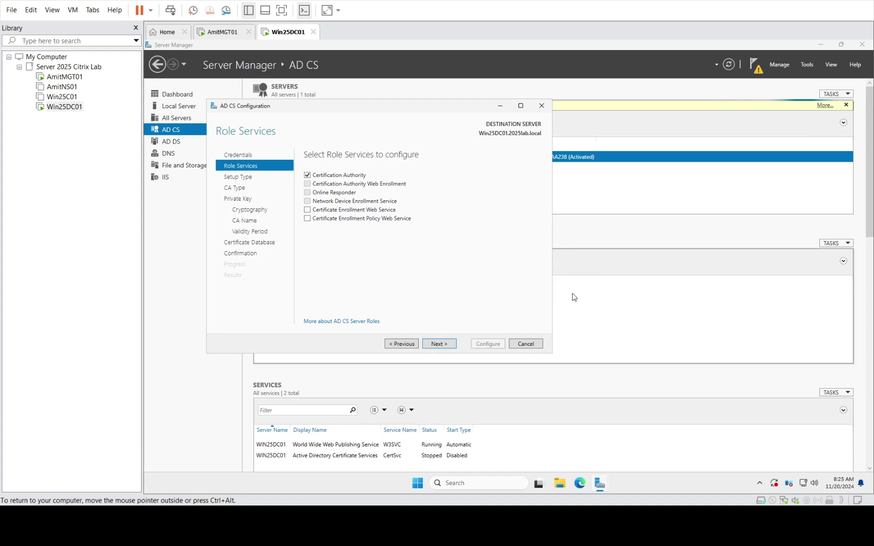
pyautogui.click(432, 344)
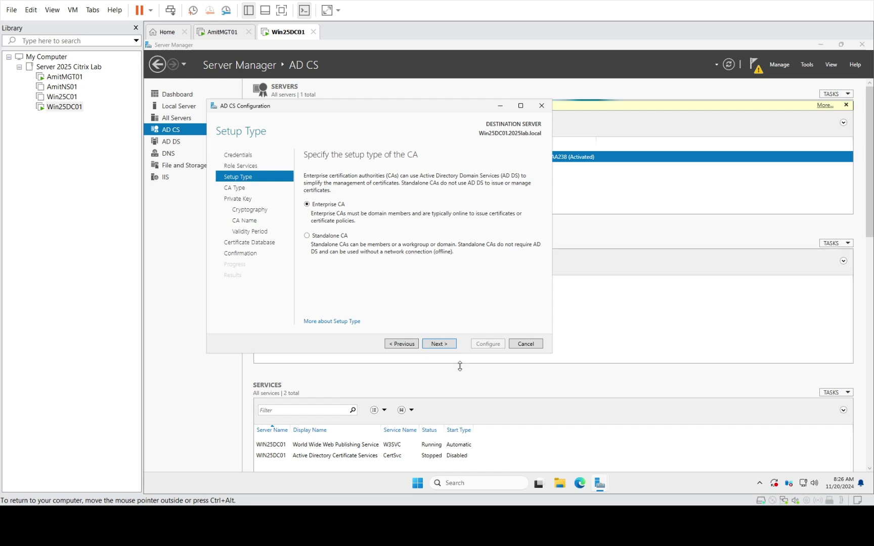
# - Set up an Enterprise Root CA with a new private key, 2048-bit SHA256 cryptography, administrator interaction allowed, and the default CA name
pyautogui.click(434, 346)
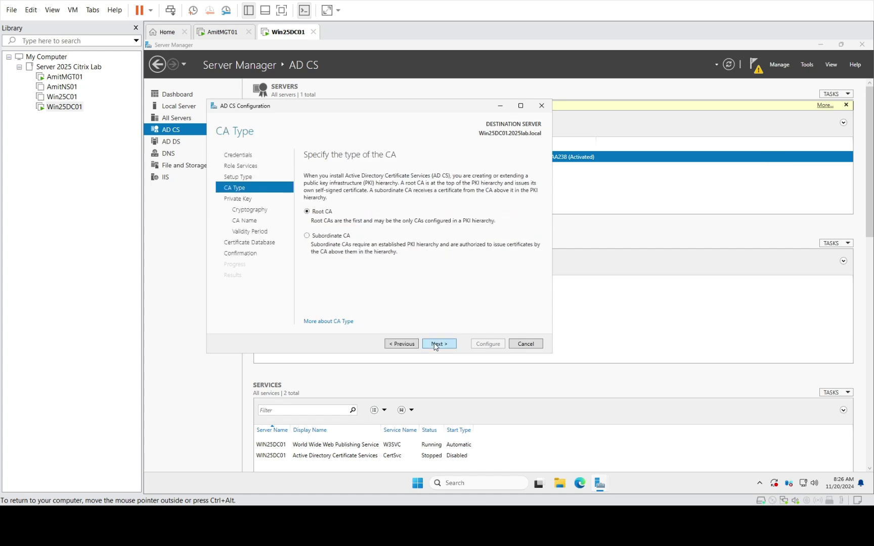
pyautogui.click(434, 346)
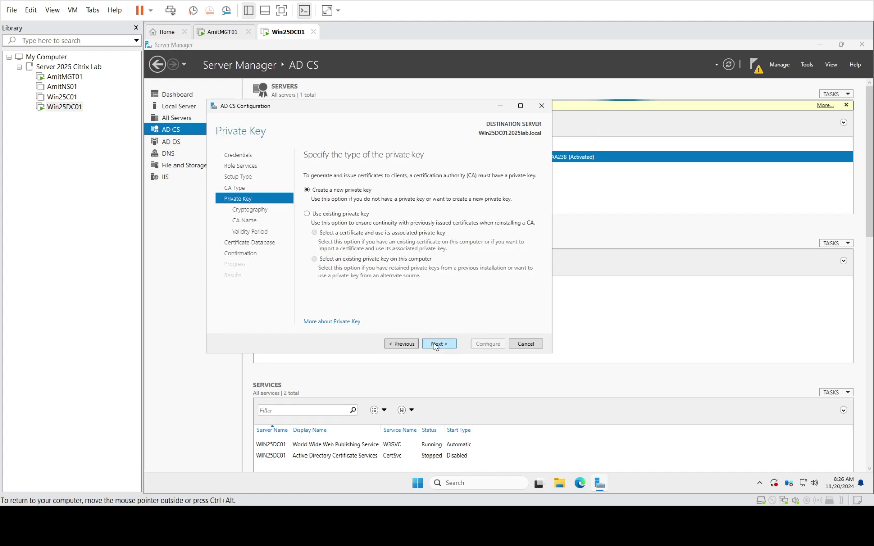
pyautogui.click(435, 346)
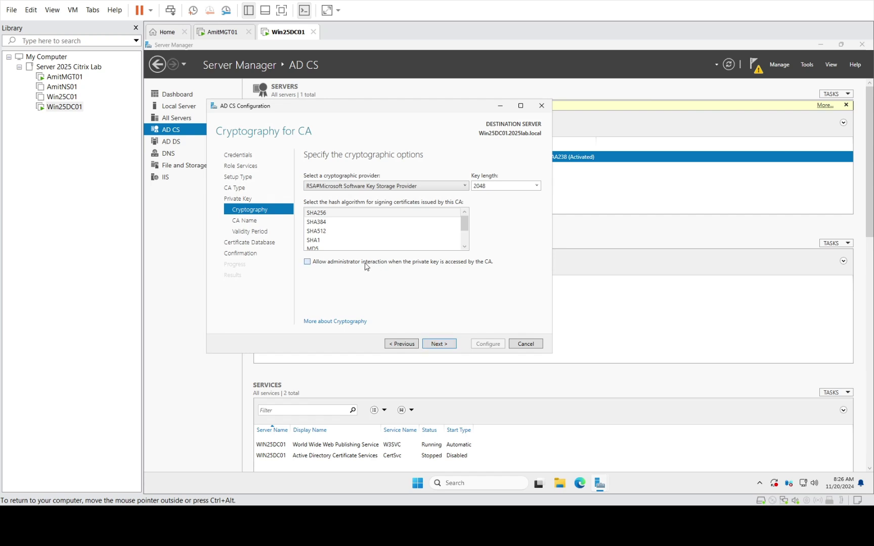
pyautogui.click(449, 348)
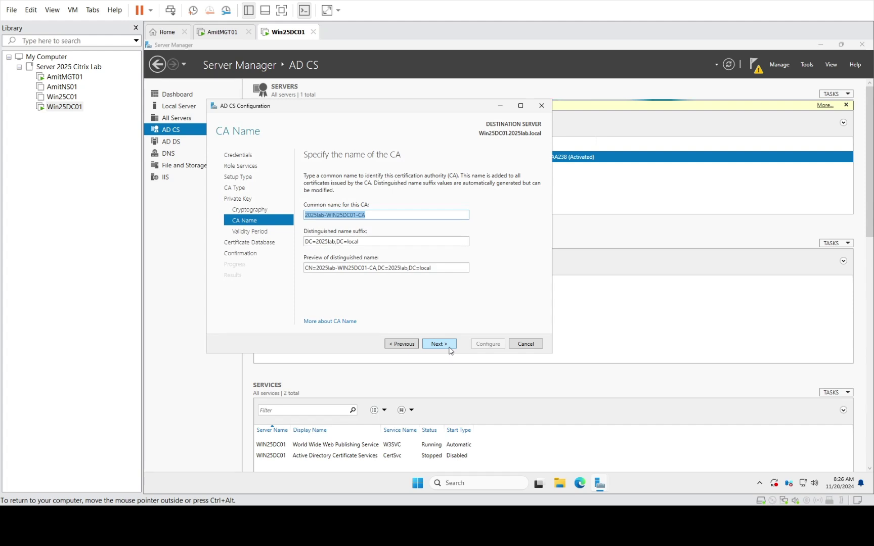
pyautogui.click(449, 349)
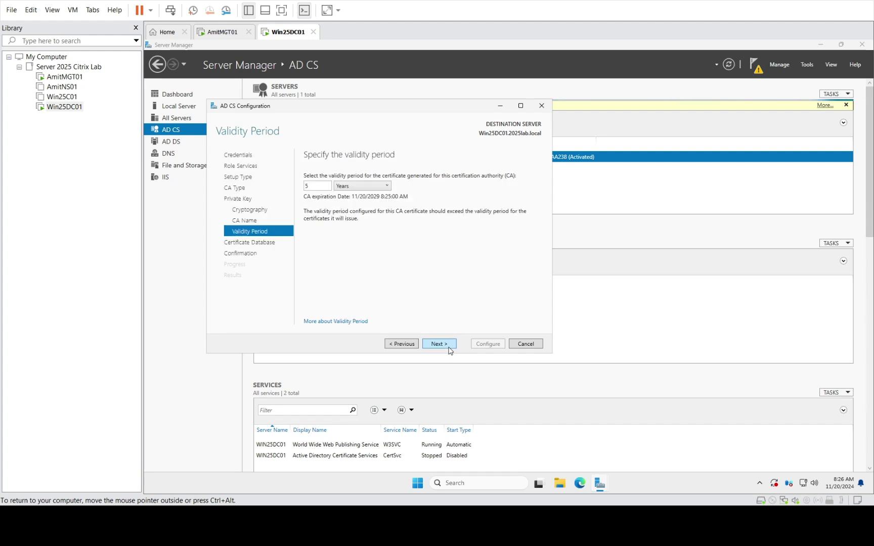
# - Set the CA certificate validity to 2 years, keep the default database locations, and run the Certification Authority configuration through to closing its results
pyautogui.click(344, 188)
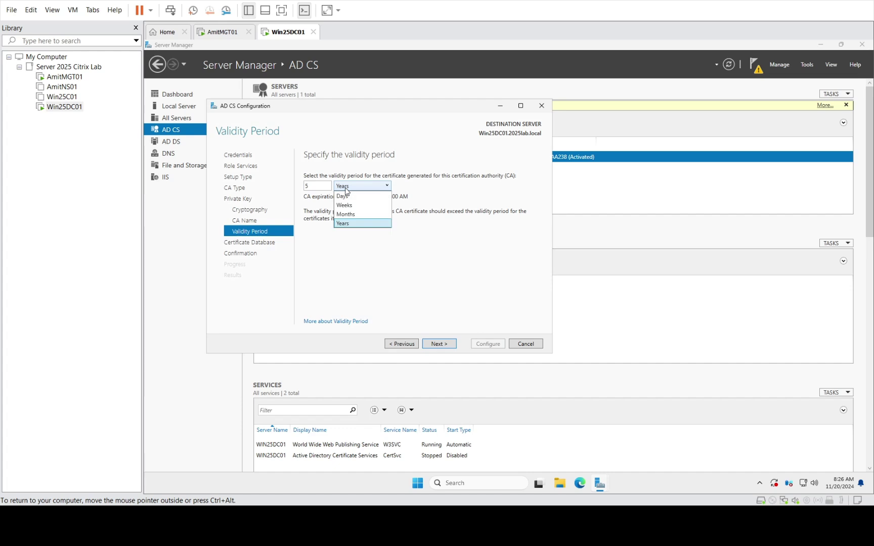
pyautogui.doubleClick(324, 190)
pyautogui.write('2')
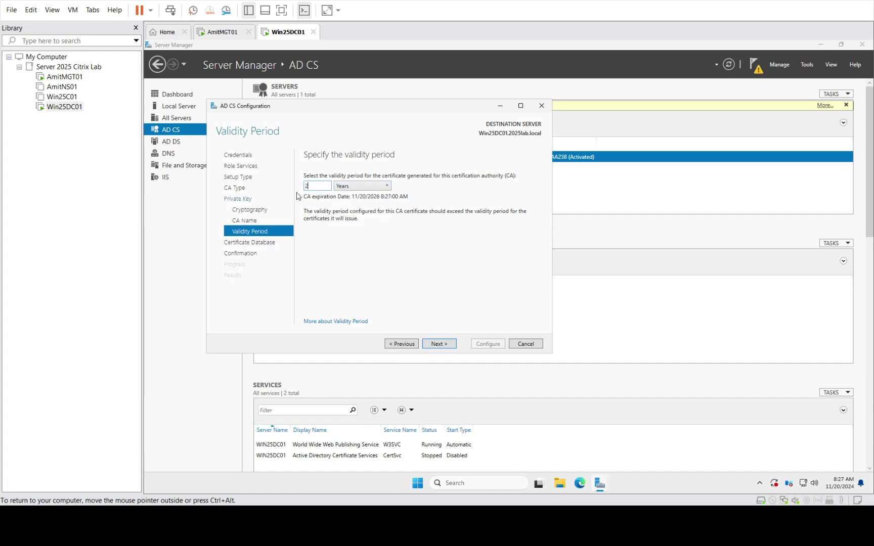
pyautogui.click(447, 344)
pyautogui.click(447, 345)
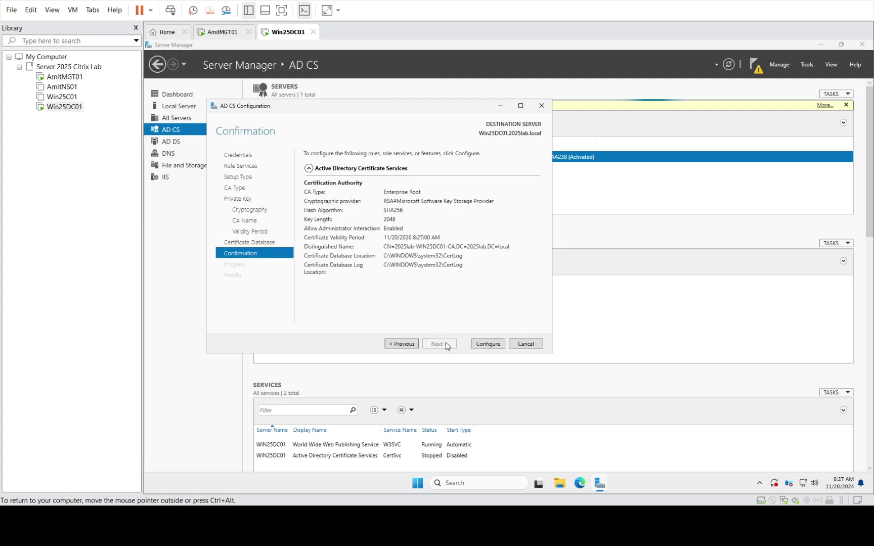
pyautogui.click(485, 345)
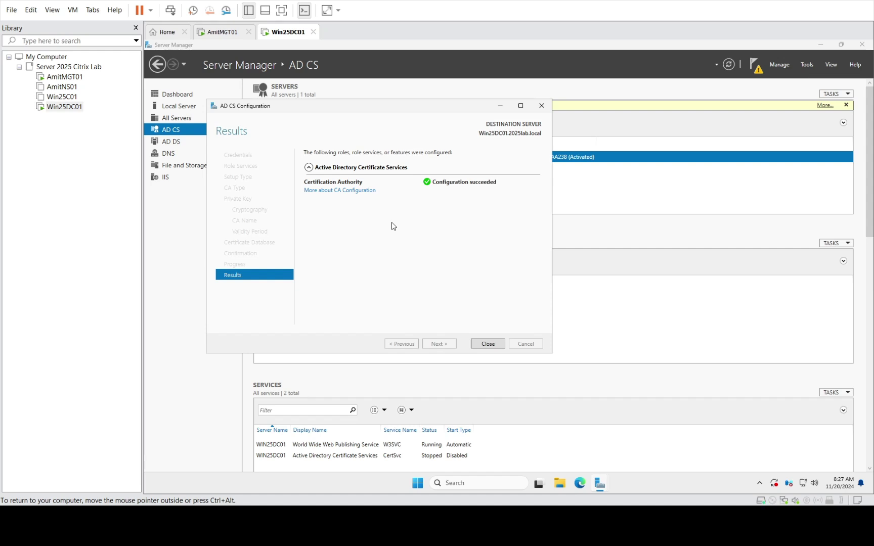
pyautogui.click(488, 344)
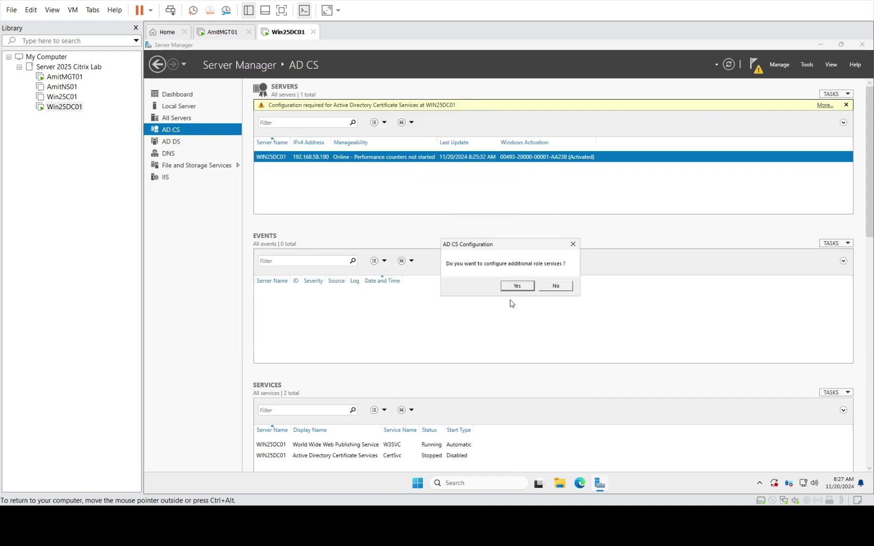
# - Continue configuring additional role services with the default credentials, selecting Certificate Enrollment Web Service and Certificate Enrollment Policy Web Service
pyautogui.click(527, 283)
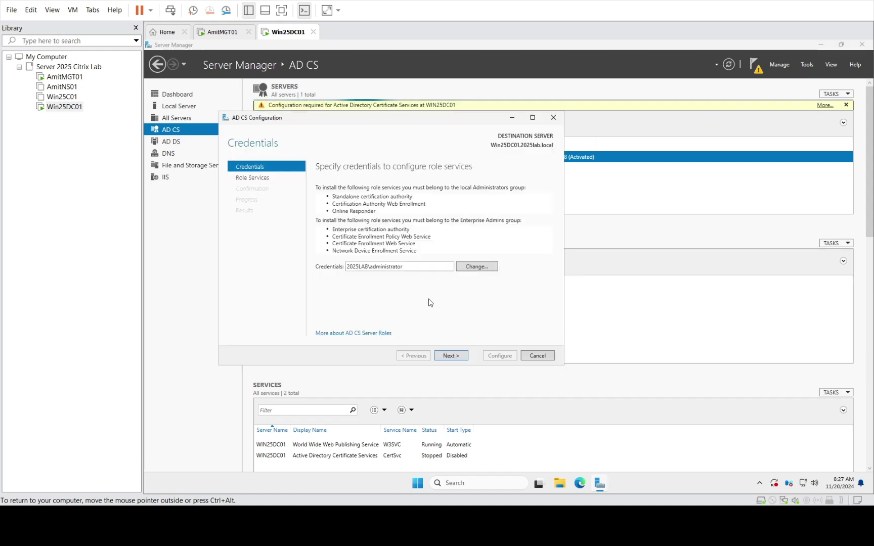
pyautogui.click(451, 357)
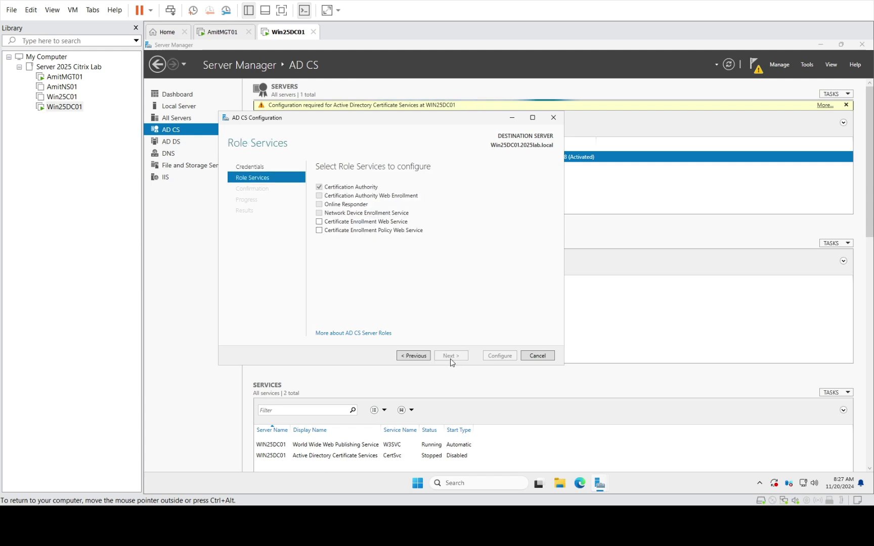
pyautogui.click(318, 222)
pyautogui.click(319, 230)
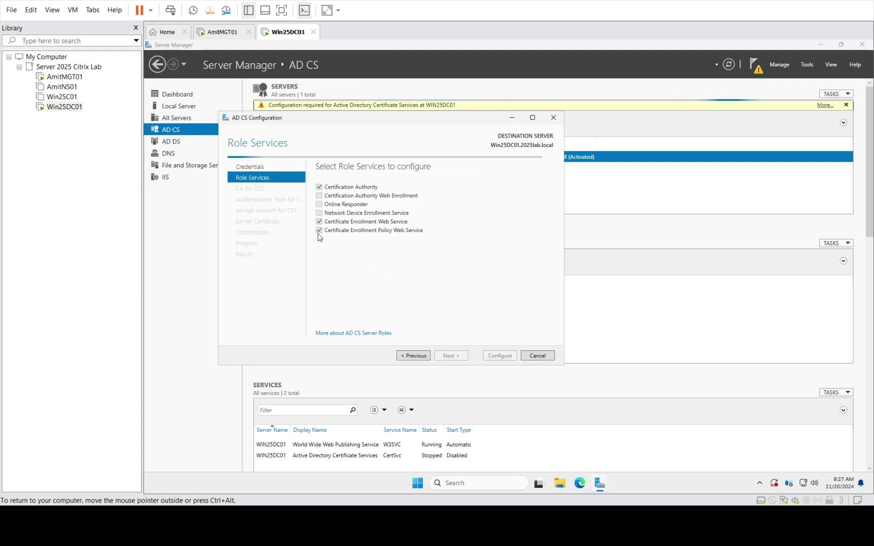
pyautogui.click(459, 355)
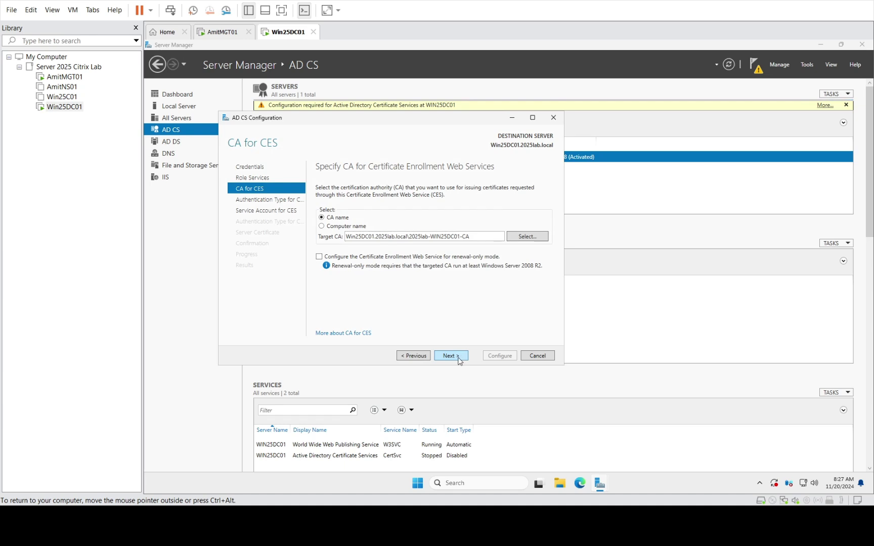
# - Keep the default target CA and Windows integrated authentication, and use the built-in application pool identity as the CES service account
pyautogui.click(459, 359)
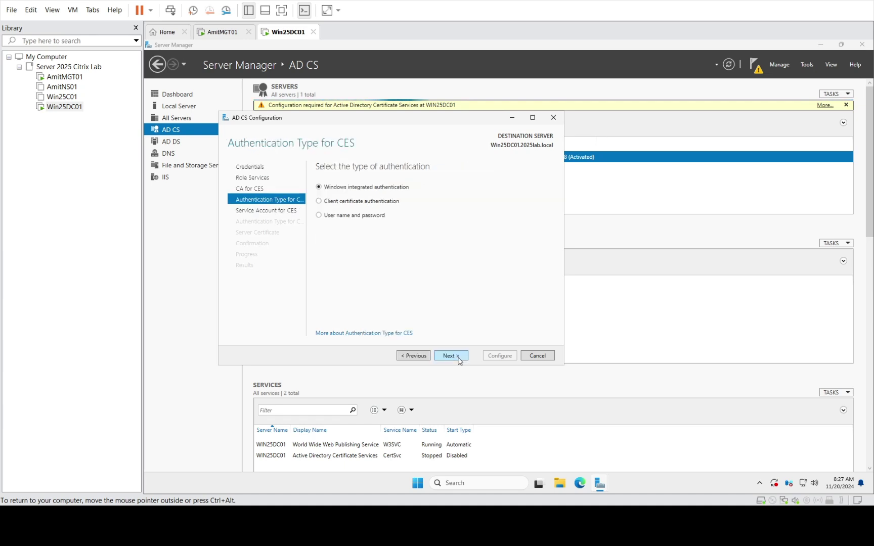
pyautogui.click(460, 361)
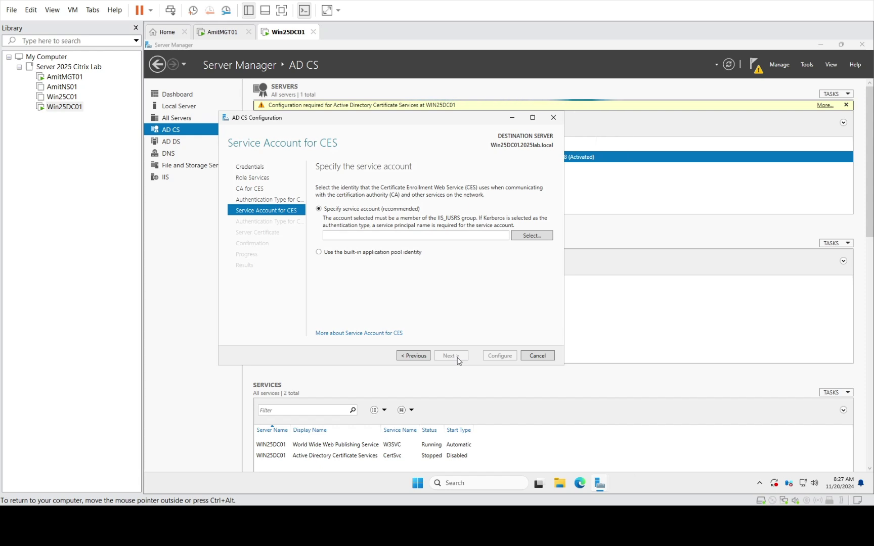
pyautogui.click(319, 252)
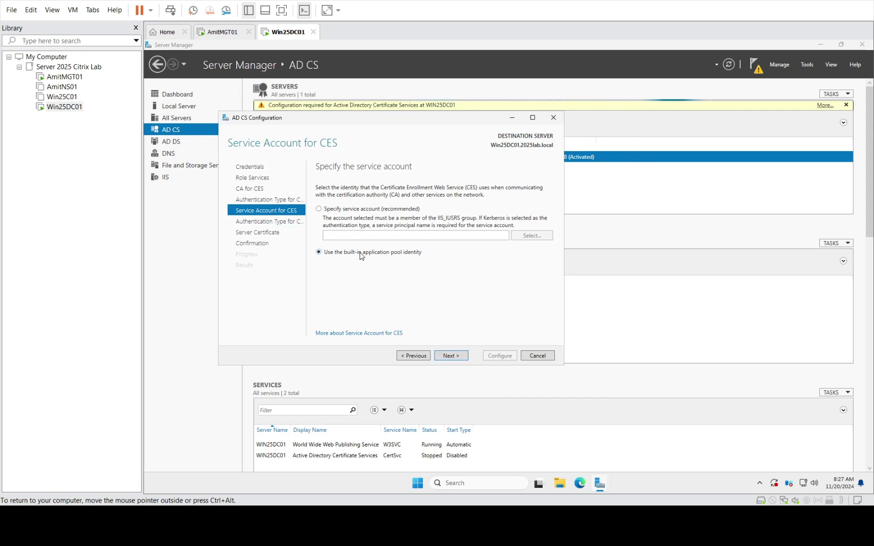
pyautogui.click(448, 357)
pyautogui.click(449, 357)
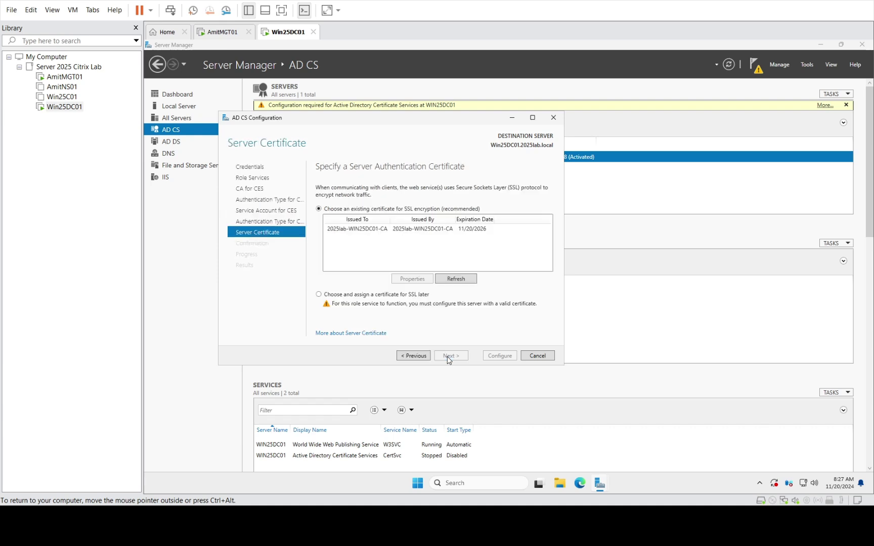
# - Choose the existing 2025lab-WIN25DC01-CA certificate for SSL encryption, configure both enrollment web services, and close the wizard
pyautogui.click(454, 281)
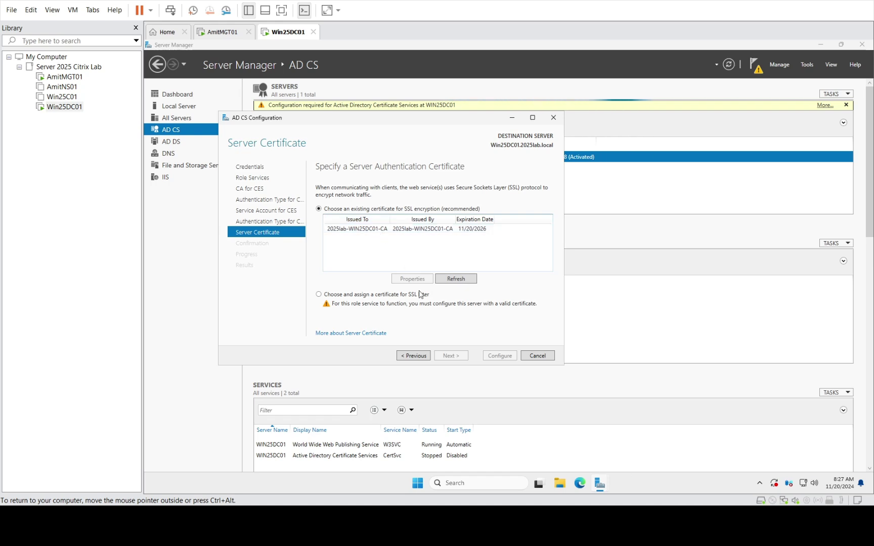
pyautogui.click(430, 229)
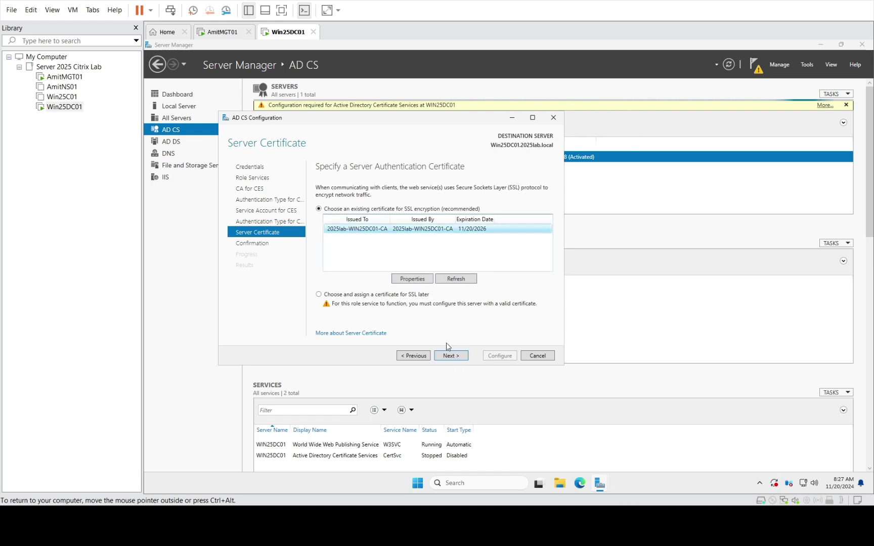
pyautogui.click(450, 356)
pyautogui.click(505, 357)
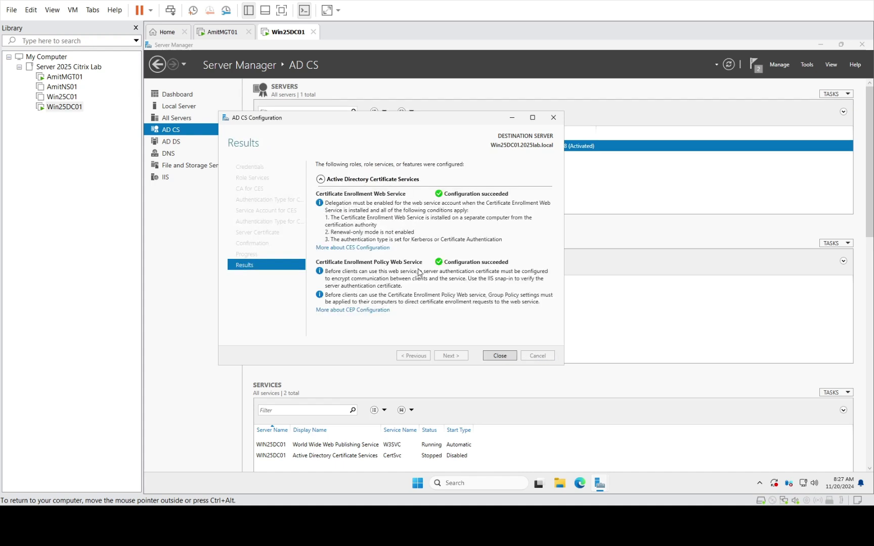
pyautogui.click(498, 356)
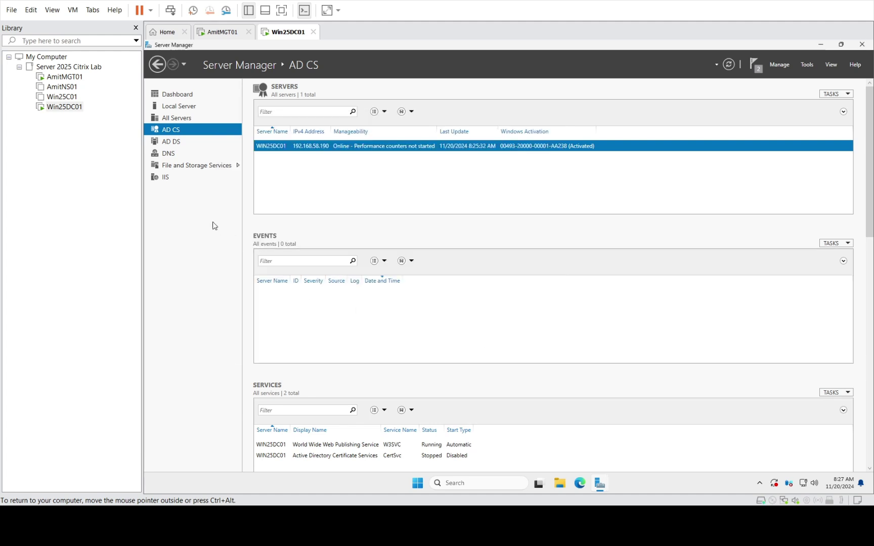
# - Look through the full list of installed apps for the Certification Authority console
pyautogui.click(416, 486)
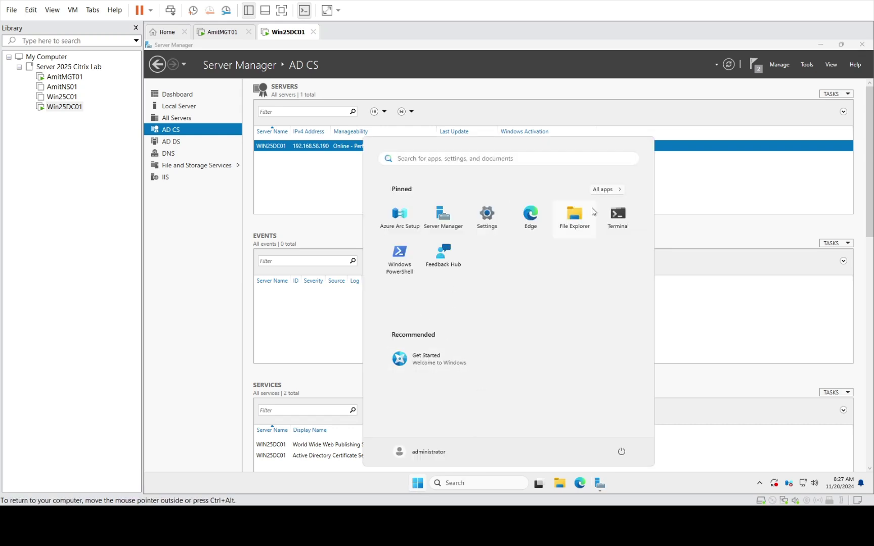
pyautogui.click(606, 189)
pyautogui.scroll(-8, 483, 277)
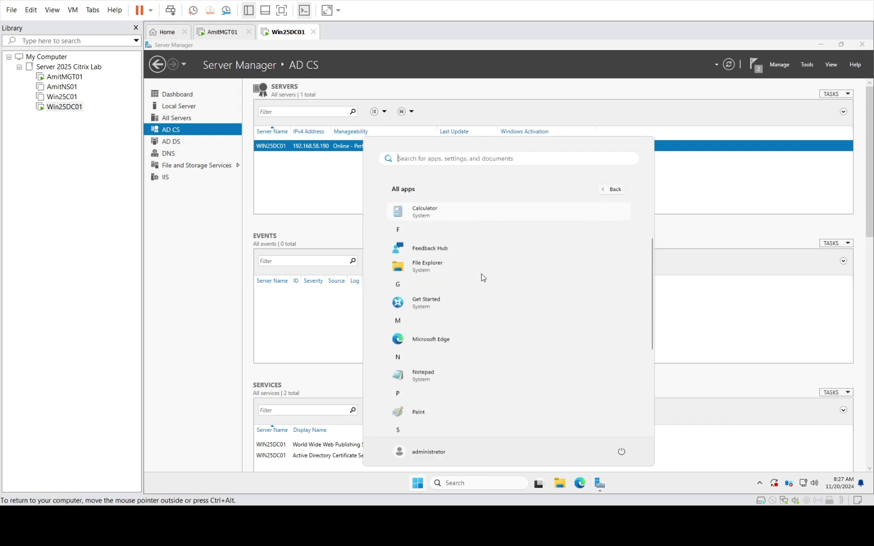
pyautogui.scroll(8, 483, 277)
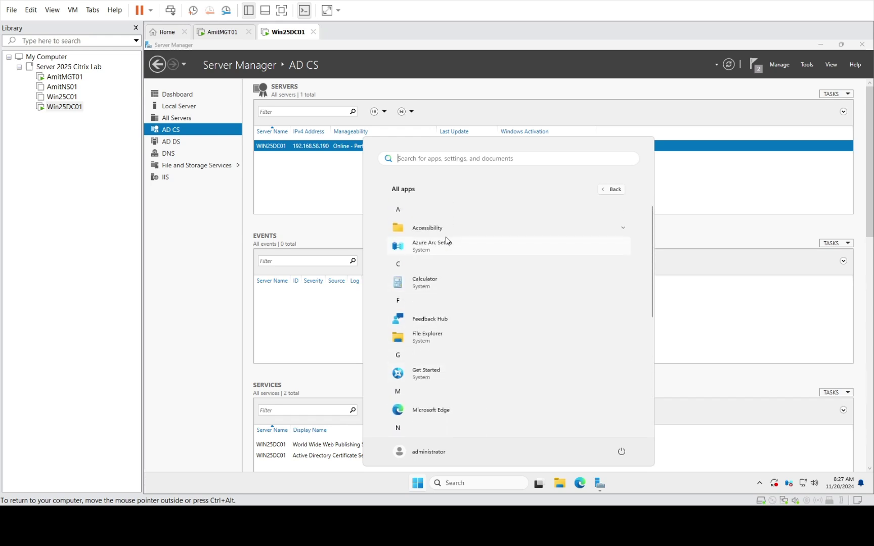
# - Search the installed apps for "certificate aut", and replace the search term with "CA"
pyautogui.write('ca')
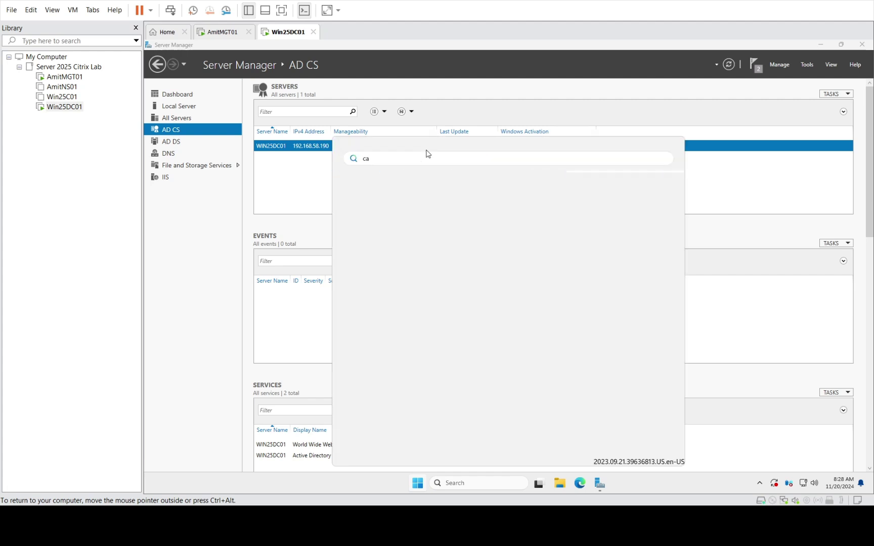
pyautogui.press('BackSpace')
pyautogui.write('ertificate ')
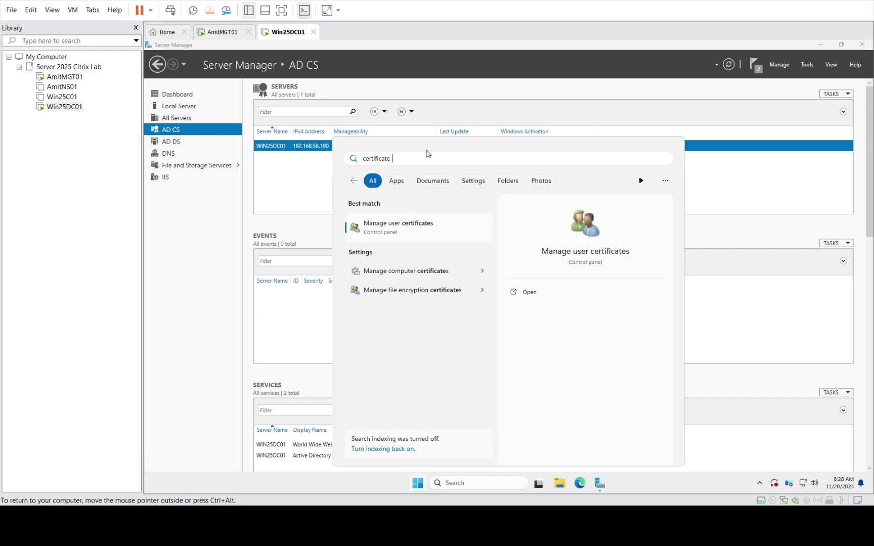
pyautogui.write('aut')
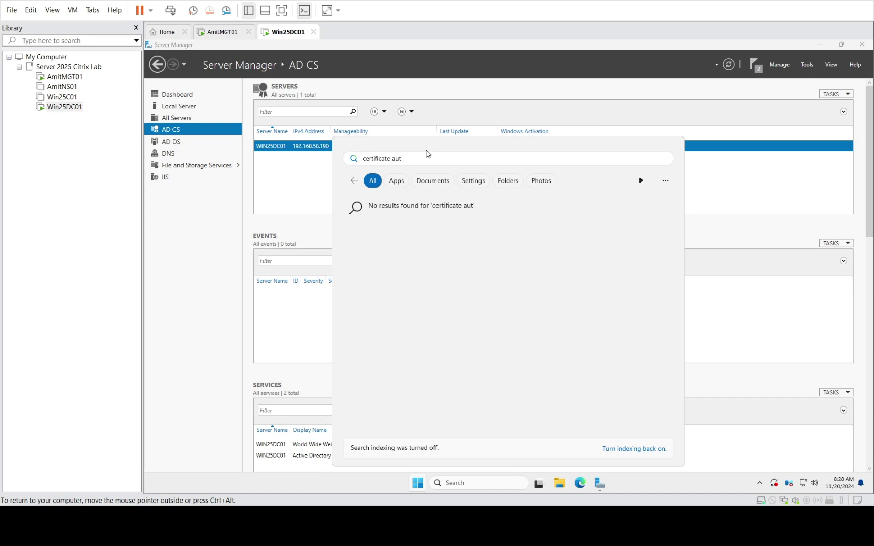
pyautogui.press('BackSpace')
pyautogui.press('BackSpace')
pyautogui.press('BackSpace')
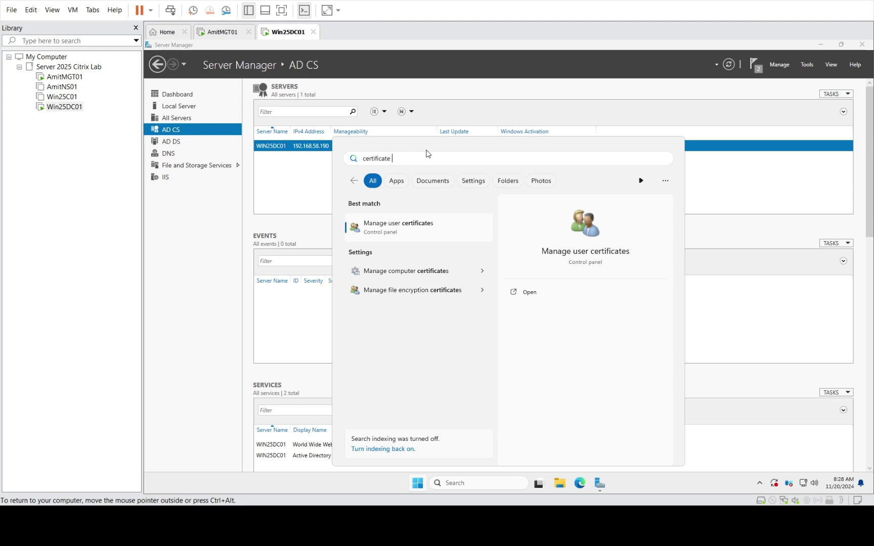
pyautogui.moveTo(400, 159); pyautogui.dragTo(288, 171)
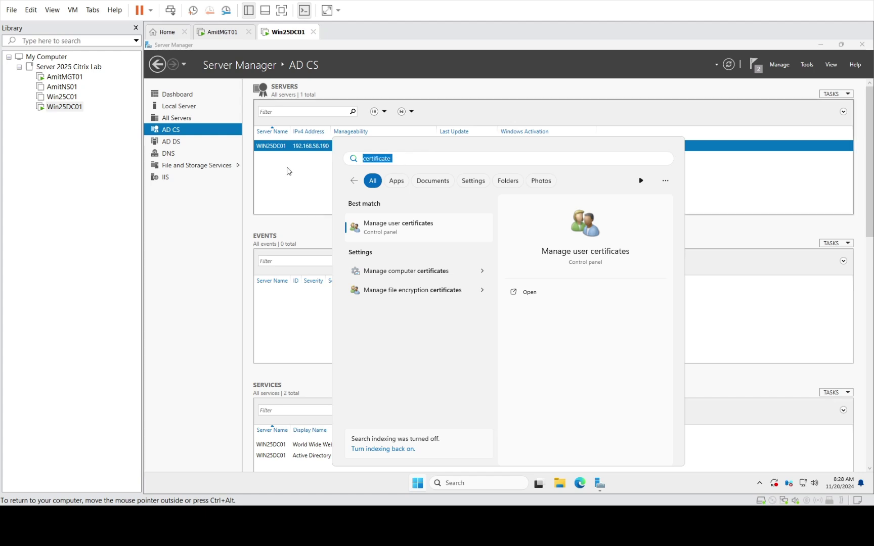
pyautogui.write('CAlculator')
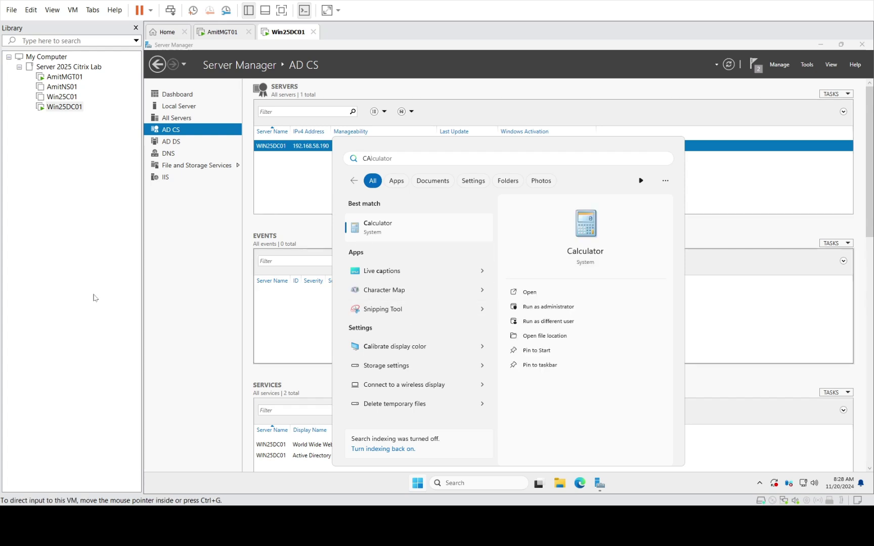
# - Check the AD CS server's management options, the DNS and AD DS pages and the task notifications, and close Server Manager
pyautogui.click(223, 194)
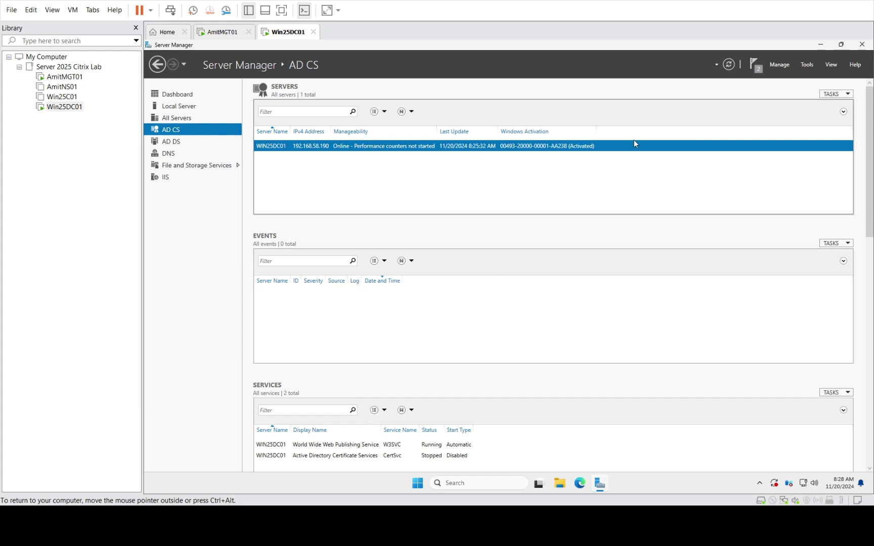
pyautogui.rightClick(273, 151)
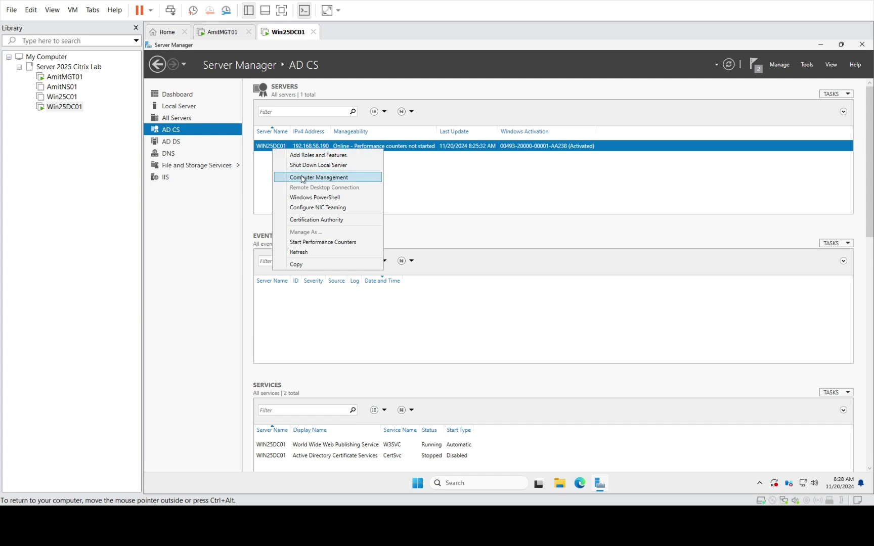
pyautogui.click(173, 151)
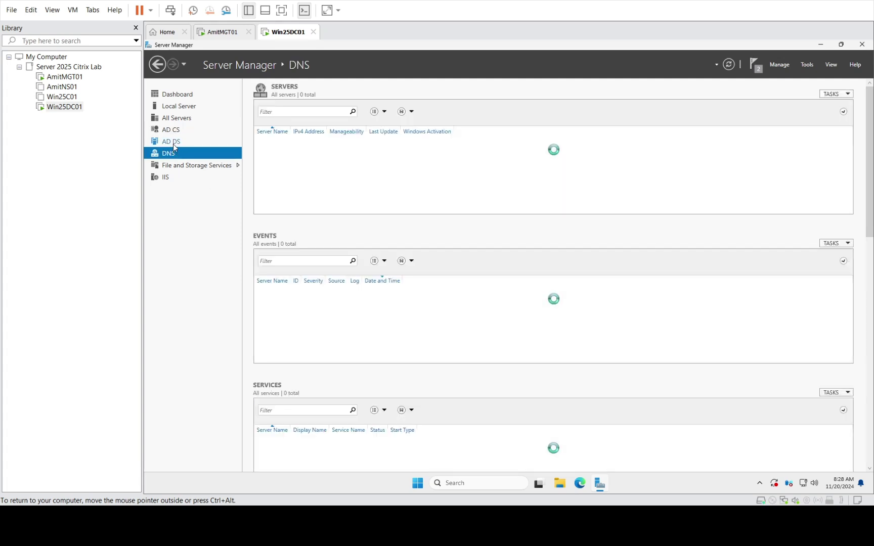
pyautogui.click(174, 142)
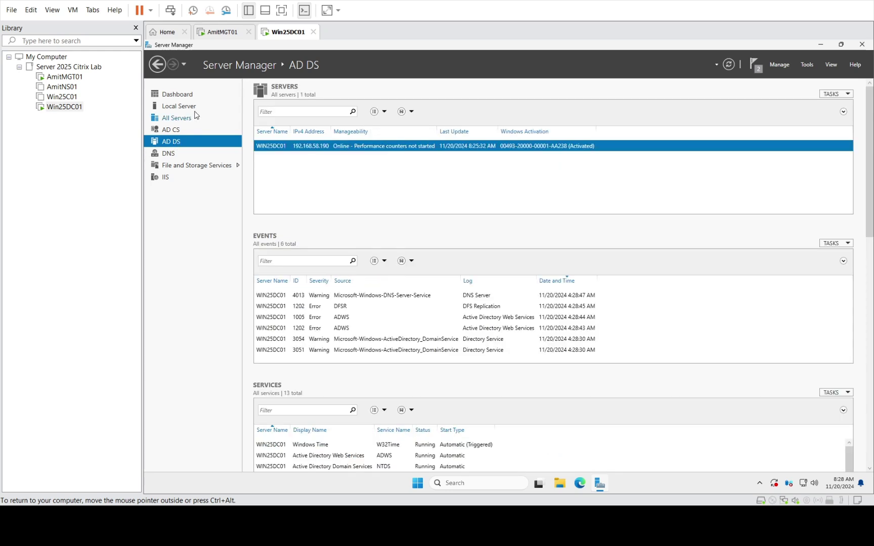
pyautogui.click(753, 63)
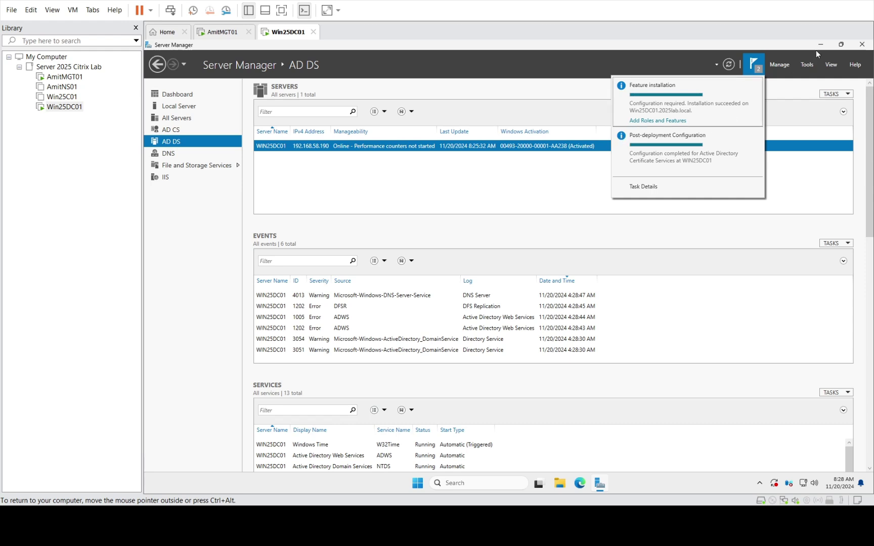
pyautogui.click(858, 45)
pyautogui.click(862, 45)
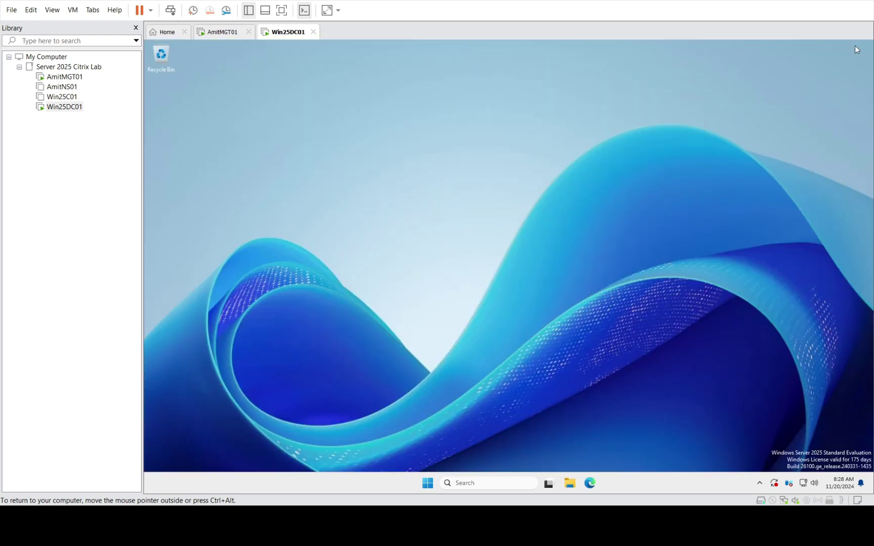
# - Open Windows Tools from the full list of installed apps and maximize its window
pyautogui.click(428, 484)
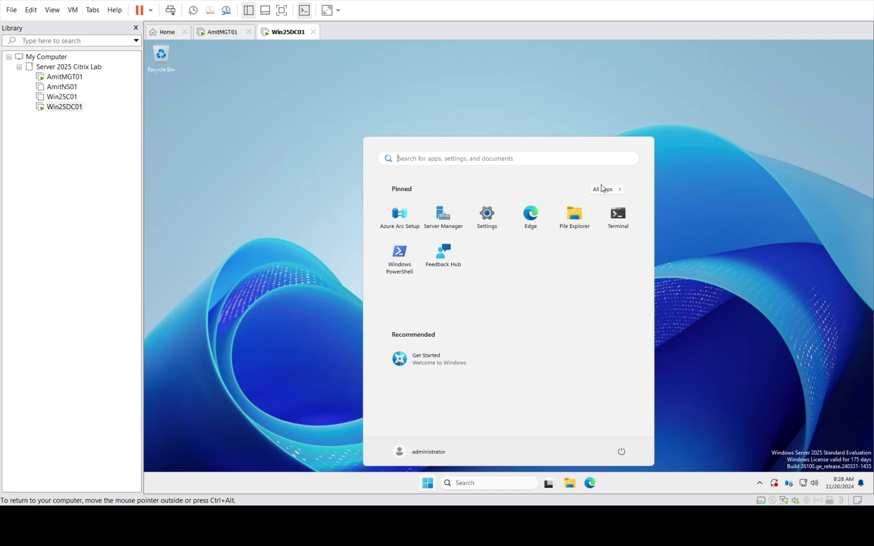
pyautogui.click(604, 190)
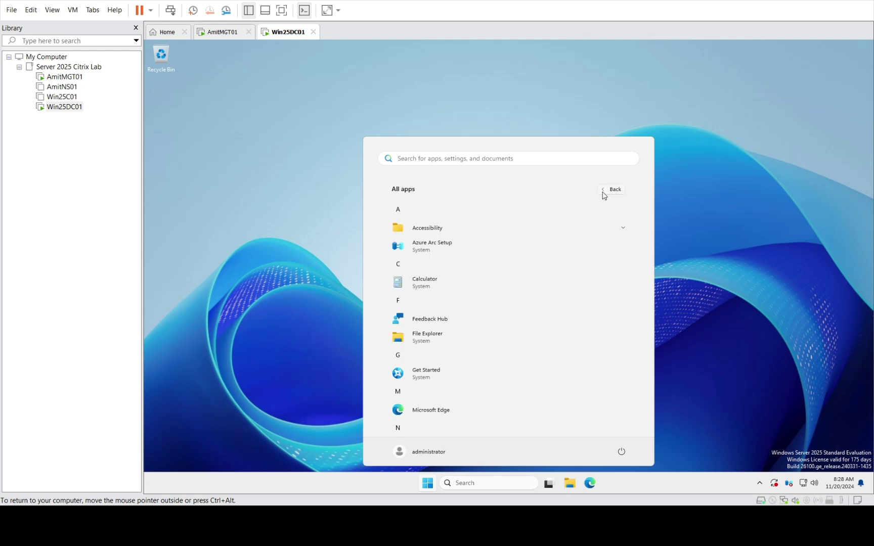
pyautogui.click(518, 227)
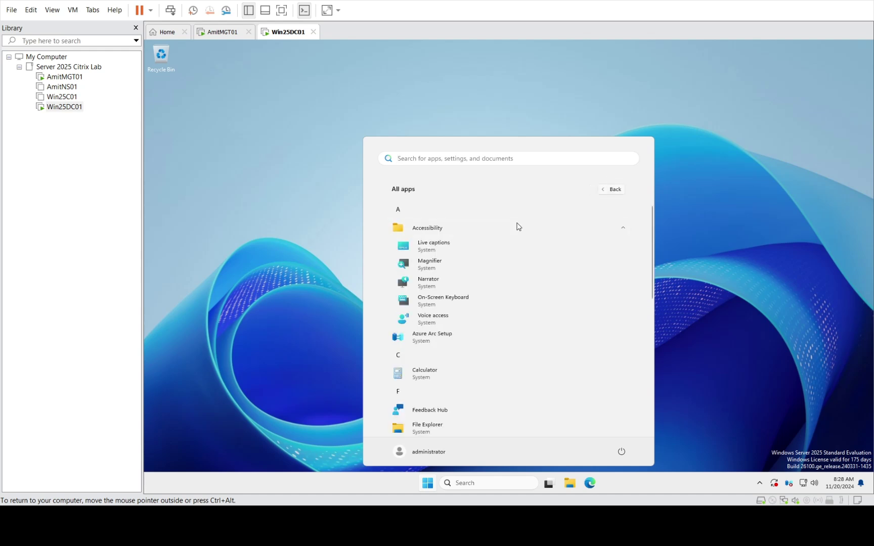
pyautogui.click(519, 227)
pyautogui.scroll(-5, 519, 227)
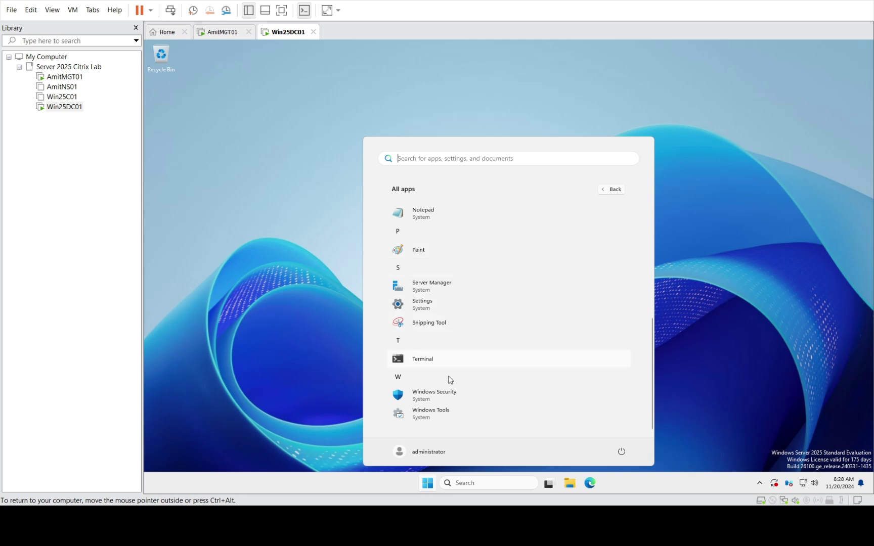
pyautogui.click(430, 413)
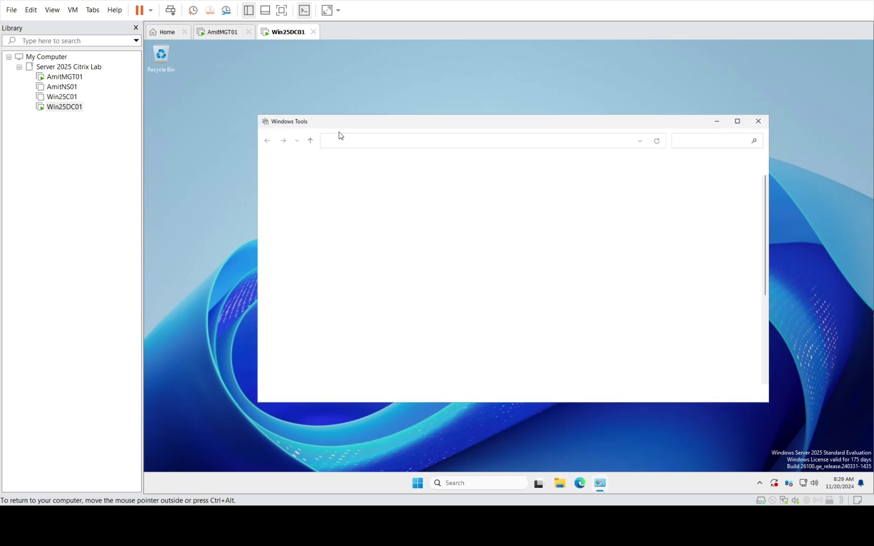
pyautogui.click(736, 121)
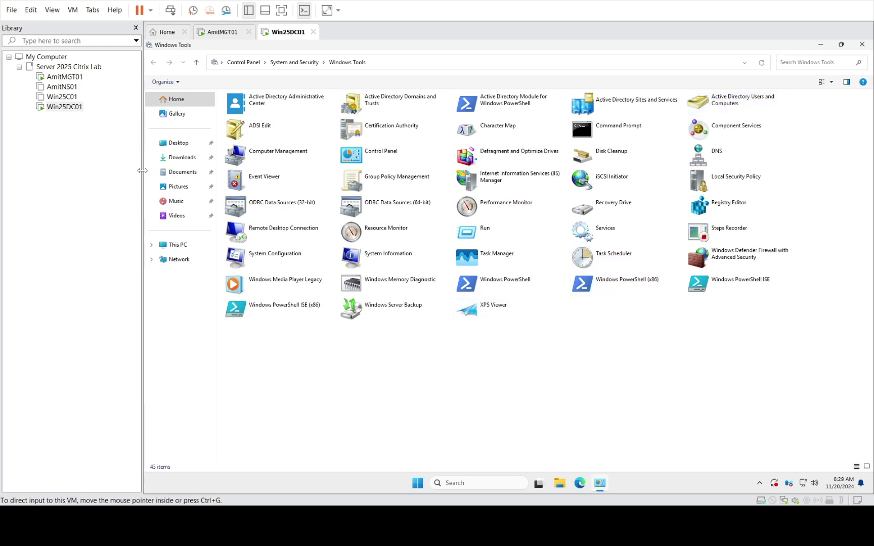
# - Search the installed apps for "certification Authority", open that console and maximize it
pyautogui.click(418, 483)
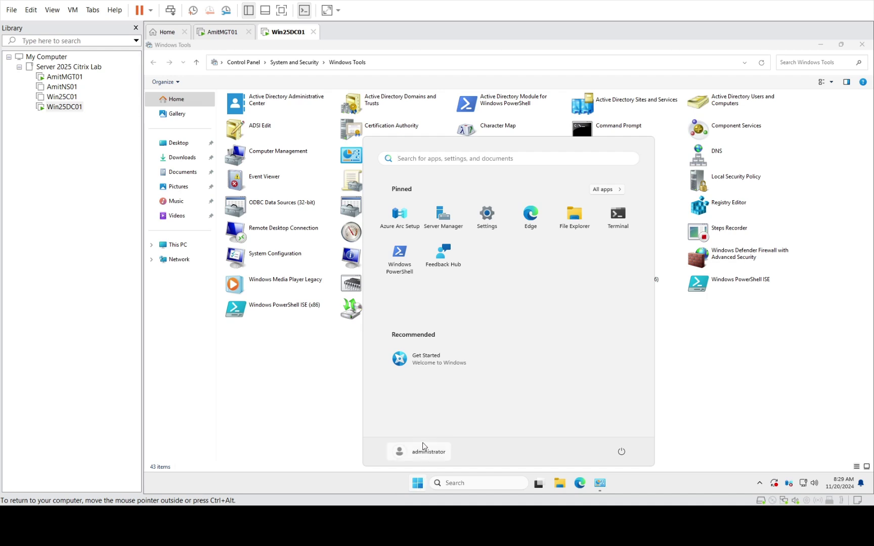
pyautogui.write('certification Authority')
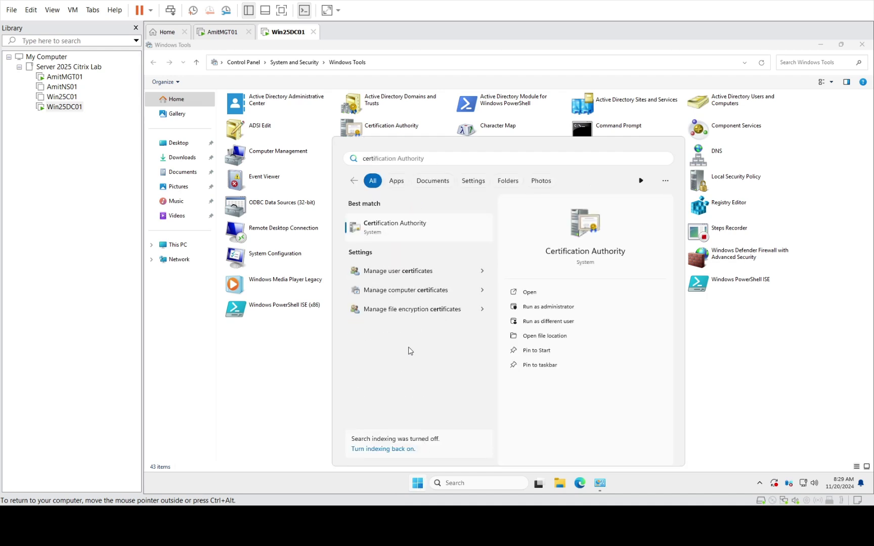
pyautogui.click(392, 228)
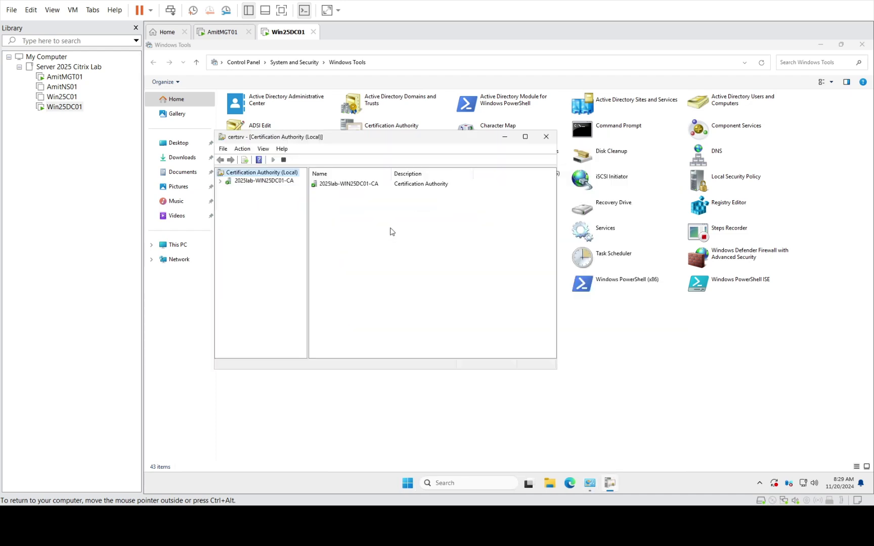
pyautogui.click(525, 137)
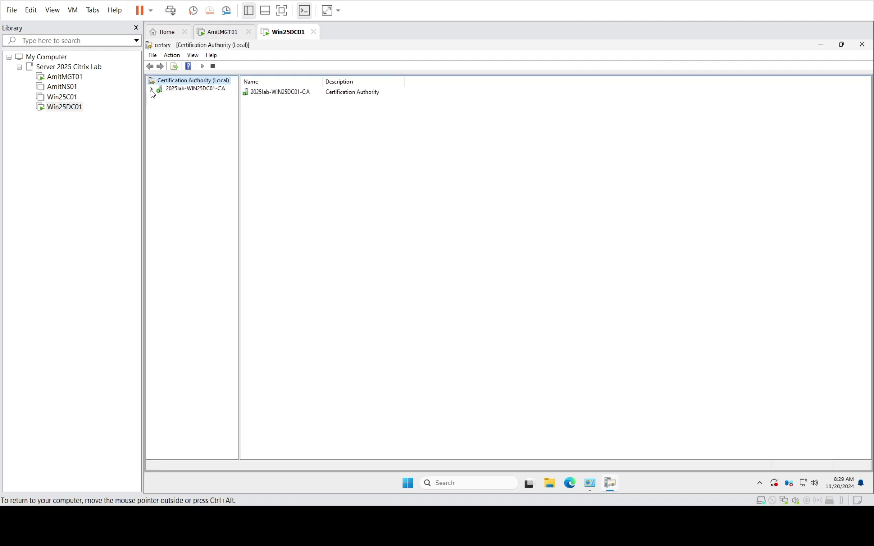
# - Expand the 2025lab-WIN25DC01-CA node and examine its issued and revoked certificates
pyautogui.click(150, 87)
pyautogui.click(195, 106)
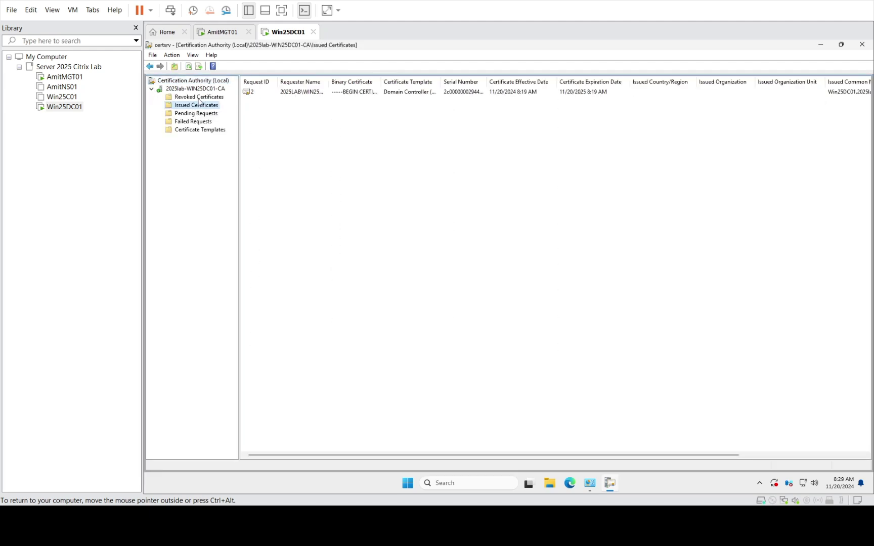
pyautogui.click(197, 97)
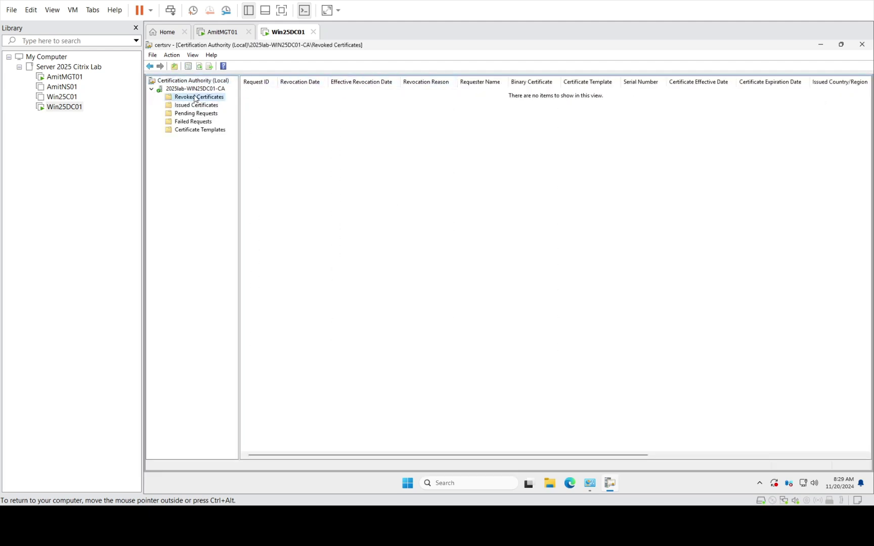
pyautogui.click(192, 107)
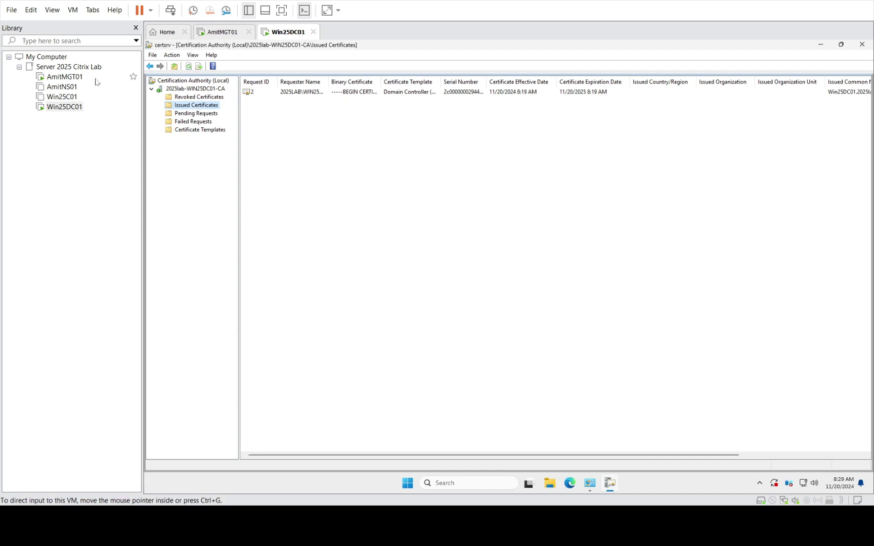
# - Switch to the AmitMGT01 virtual machine and search its apps and settings for "cert"
pyautogui.click(68, 78)
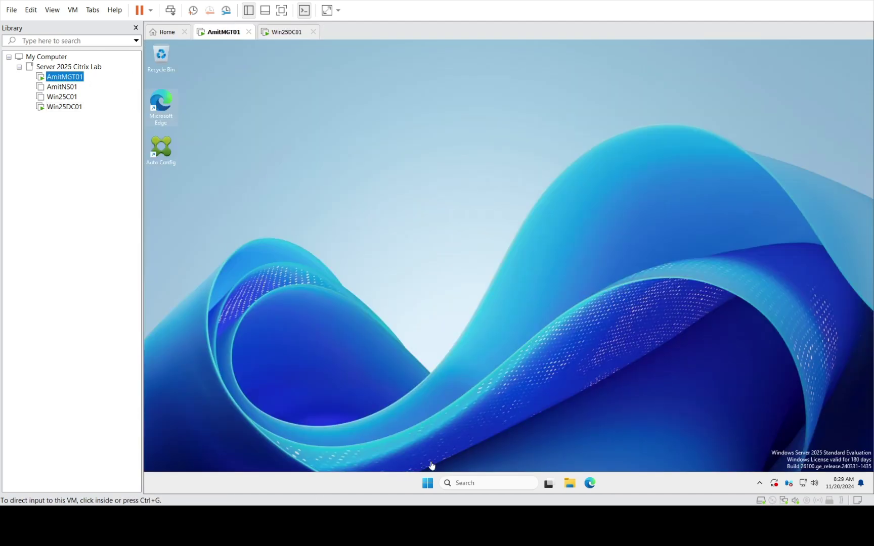
pyautogui.click(428, 484)
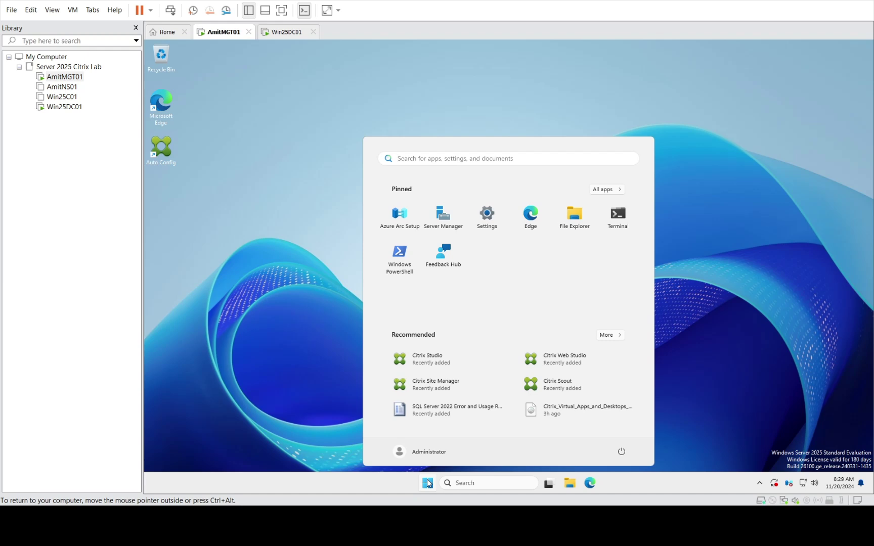
pyautogui.write('certi')
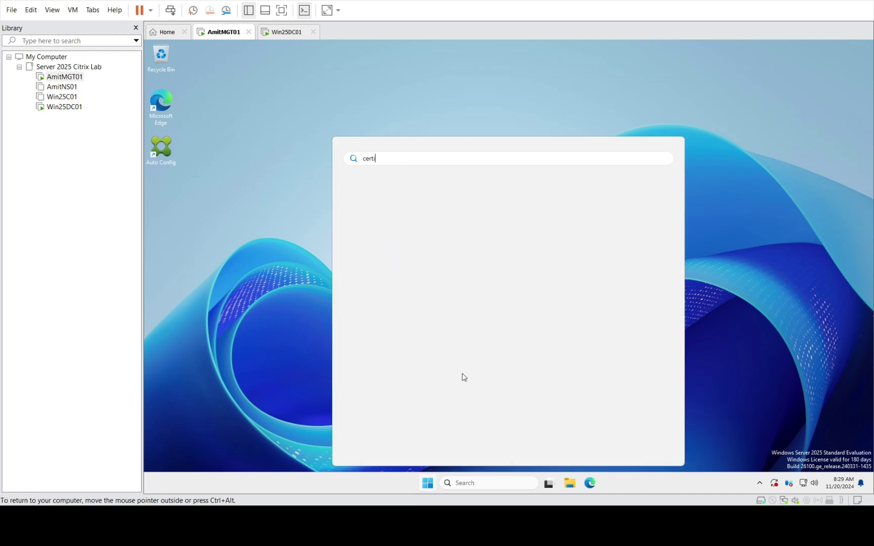
pyautogui.press('BackSpace')
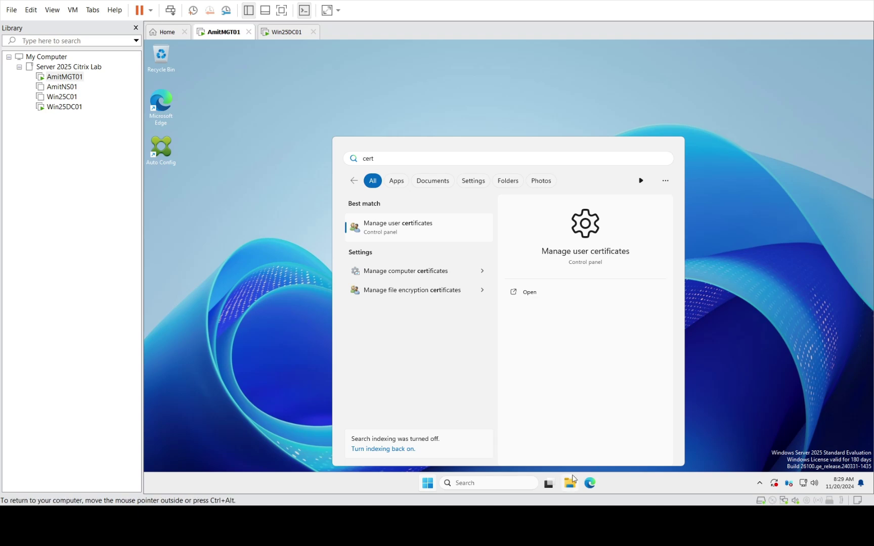
# - Restart the AmitMGT01 server and accept the shutdown reason prompt
pyautogui.click(434, 486)
pyautogui.click(434, 486)
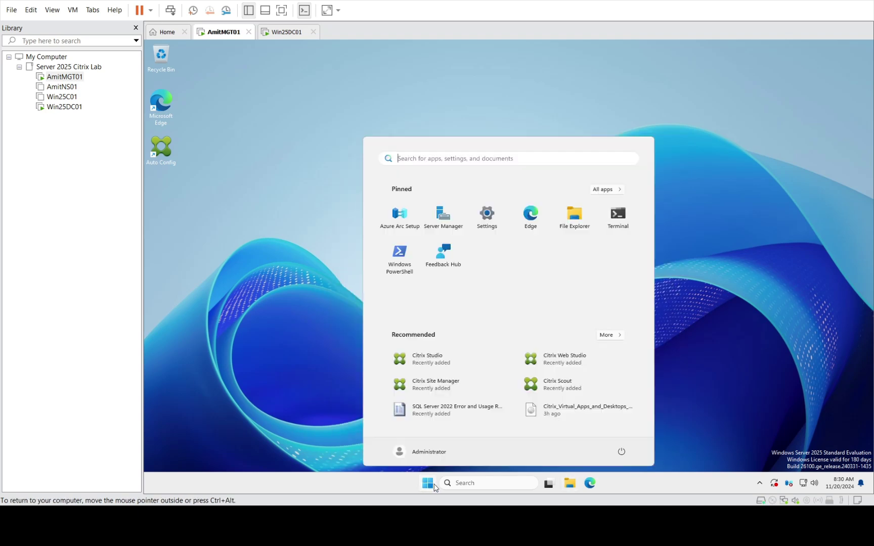
pyautogui.click(625, 455)
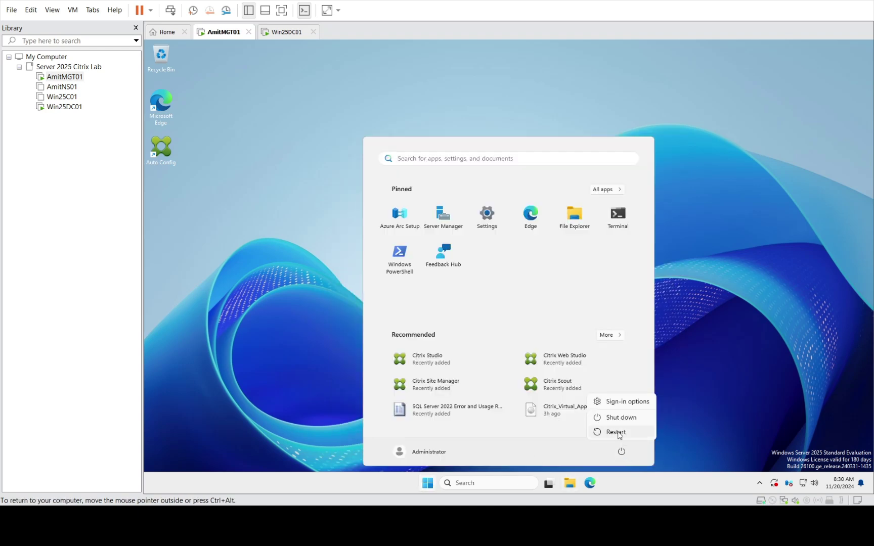
pyautogui.click(617, 432)
pyautogui.click(674, 425)
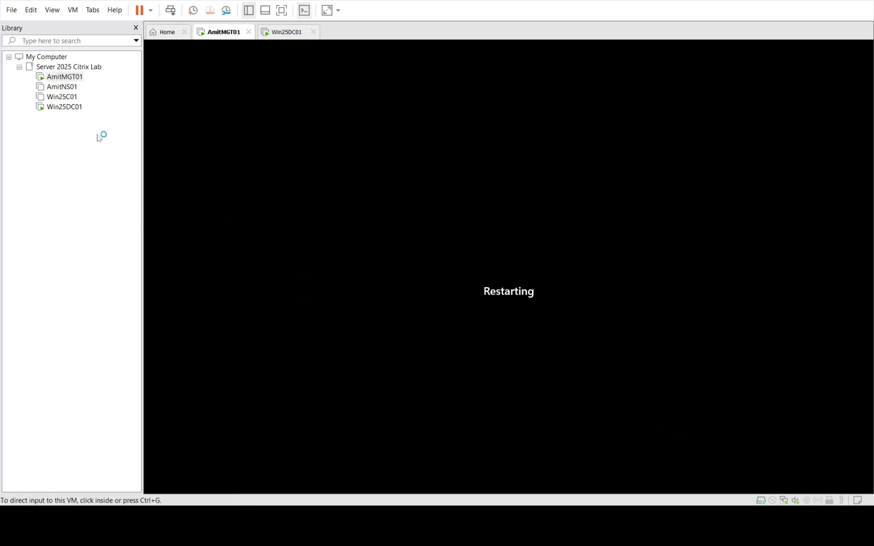
# - Return to the Win25DC01 virtual machine and widen the Requester Name column in the issued certificates list
pyautogui.click(63, 107)
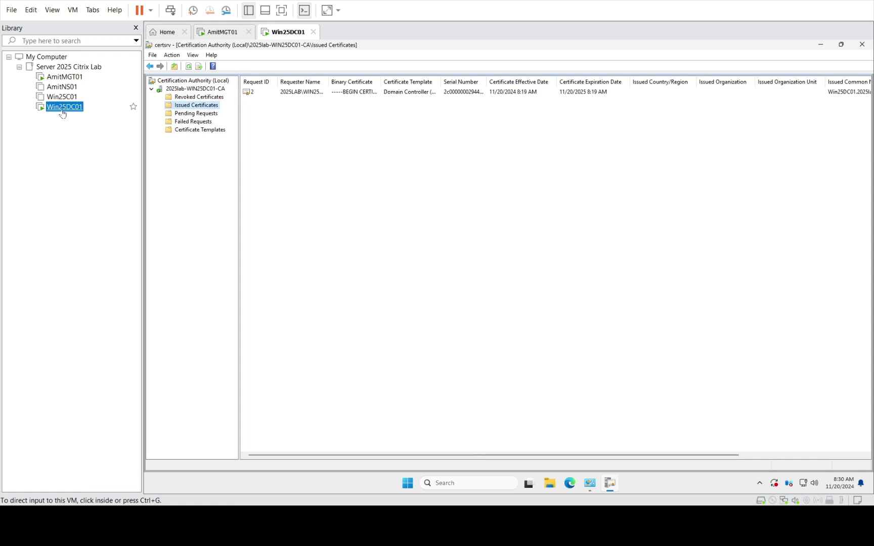
pyautogui.click(62, 97)
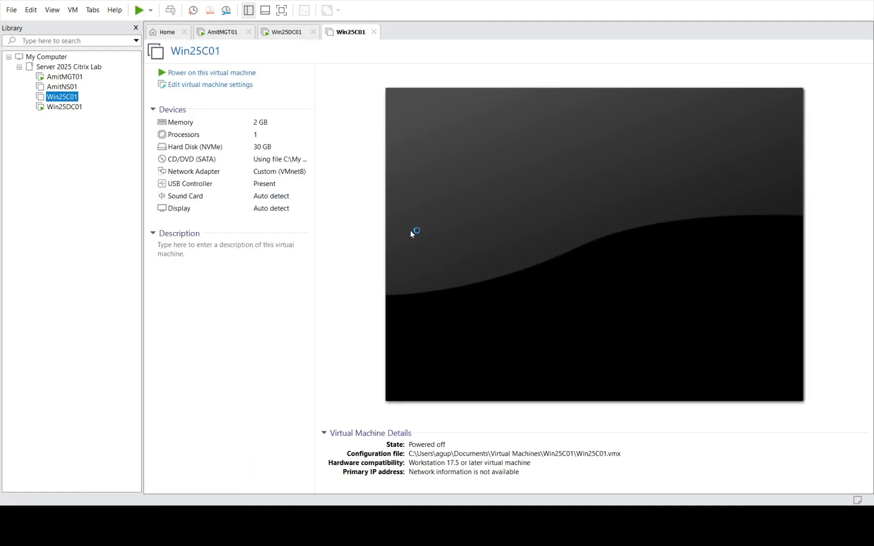
pyautogui.click(65, 107)
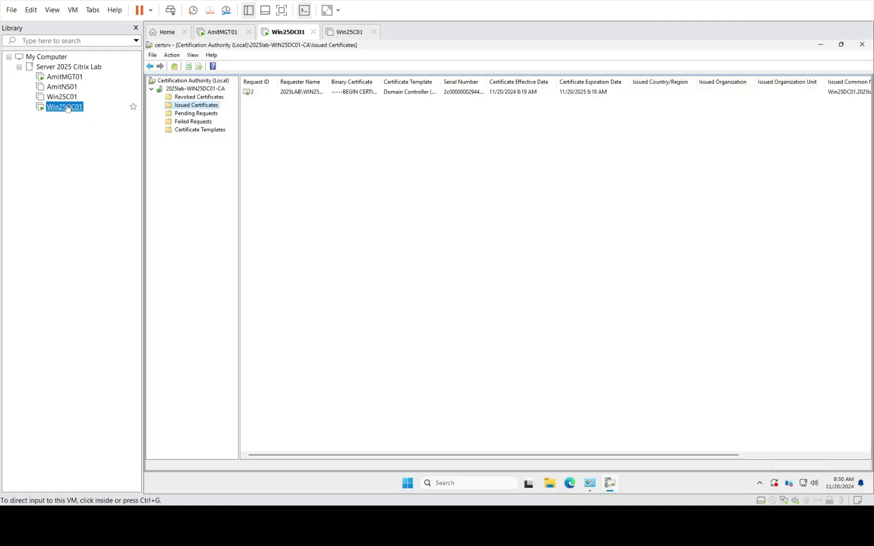
pyautogui.click(211, 99)
pyautogui.click(217, 105)
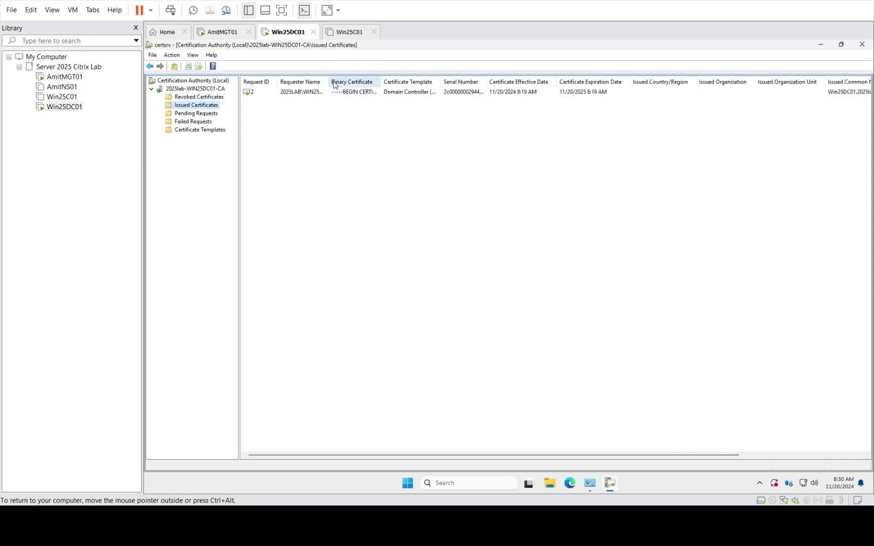
pyautogui.moveTo(328, 77); pyautogui.dragTo(370, 78)
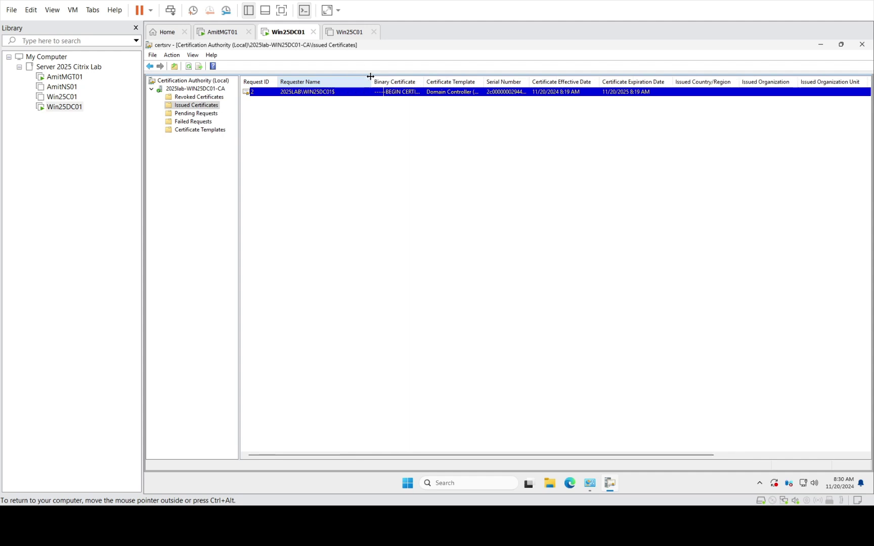
# - Examine the CA's revoked, issued, pending and failed folders and its certificate templates, and switch back to the AmitMGT01 virtual machine
pyautogui.click(198, 96)
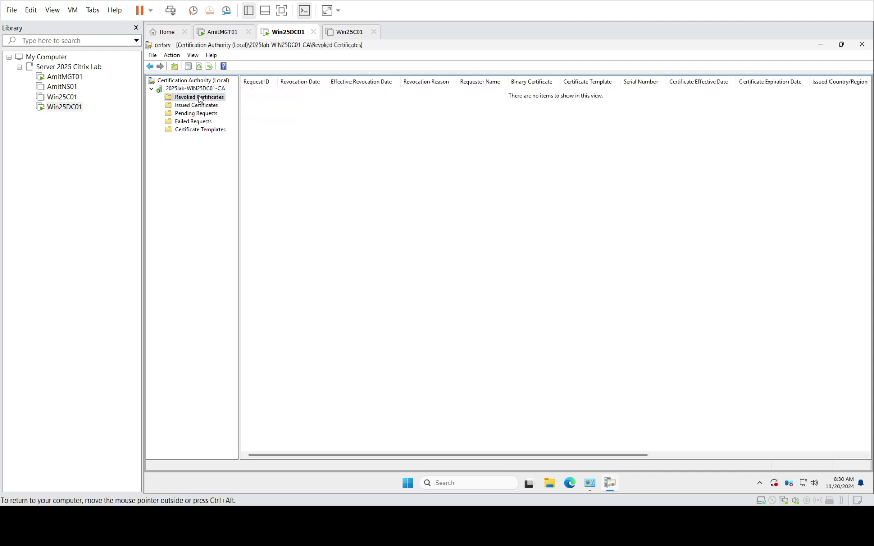
pyautogui.click(207, 105)
pyautogui.click(202, 113)
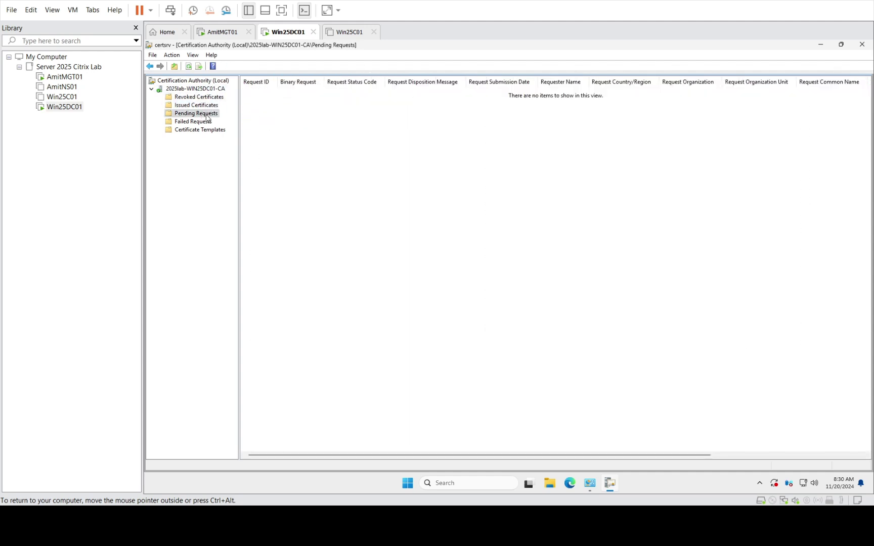
pyautogui.click(197, 120)
pyautogui.click(202, 132)
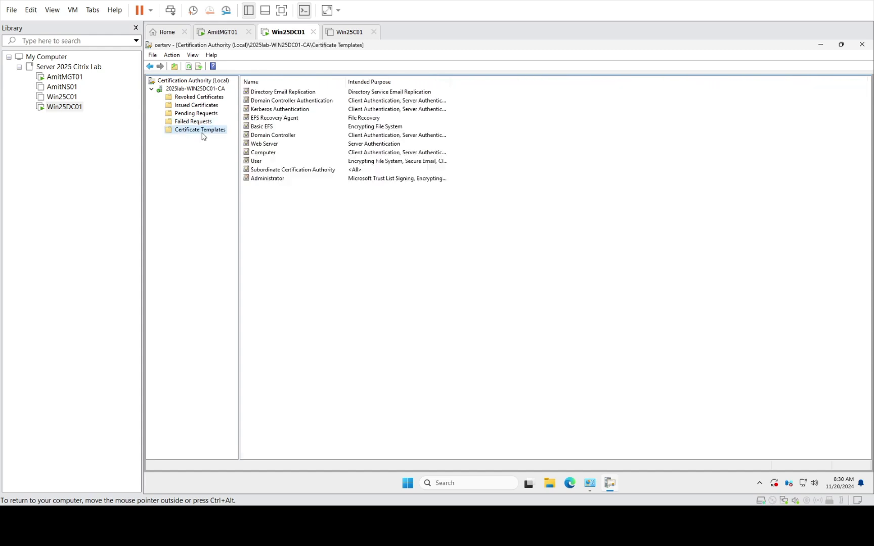
pyautogui.click(64, 77)
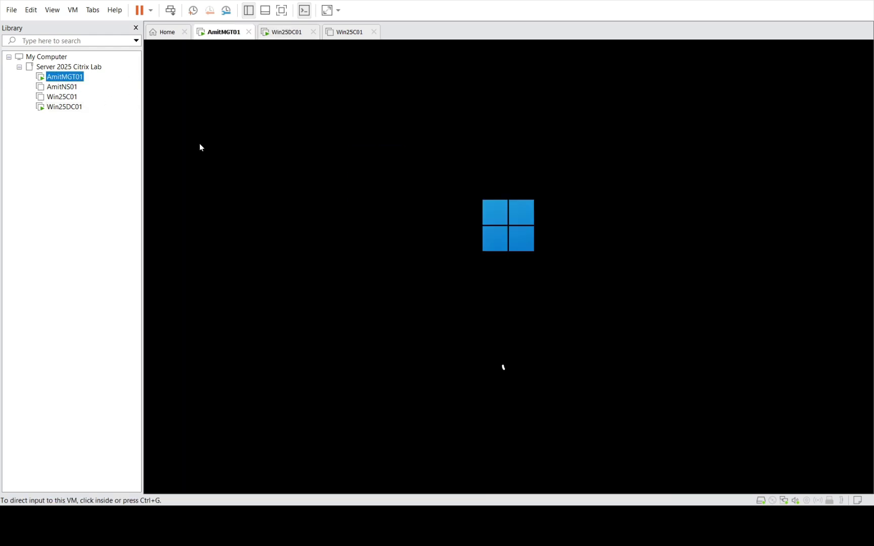
# - Unlock the restarted AmitMGT01 server and sign in as the domain administrator with the account password
pyautogui.click(570, 284)
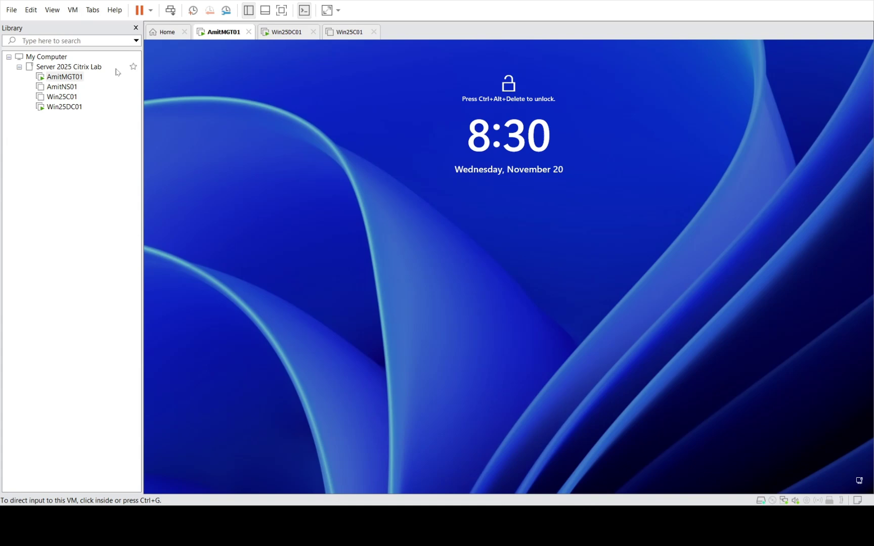
pyautogui.press('ctrl+alt+Insert')
pyautogui.click(506, 297)
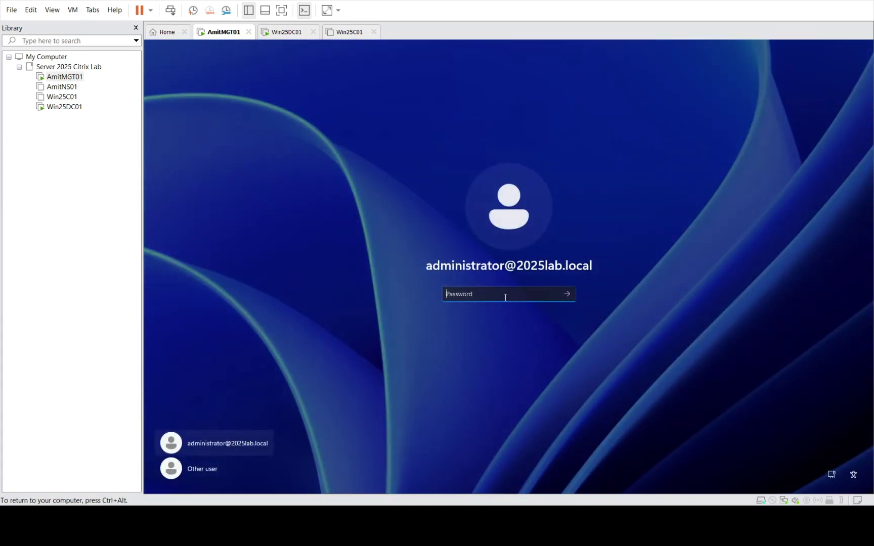
pyautogui.write('********')
pyautogui.press('Return')
pyautogui.press('Return')
pyautogui.write('*********')
pyautogui.press('Return')
pyautogui.press('Return')
pyautogui.write('***')
pyautogui.press('Return')
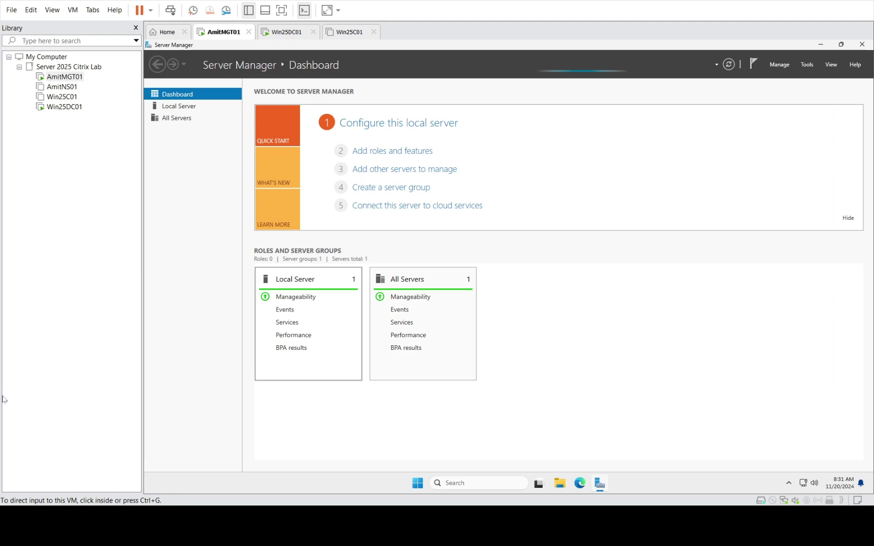
# - Search AmitMGT01 for "cert", open the computer certificates console and maximize its window
pyautogui.click(423, 485)
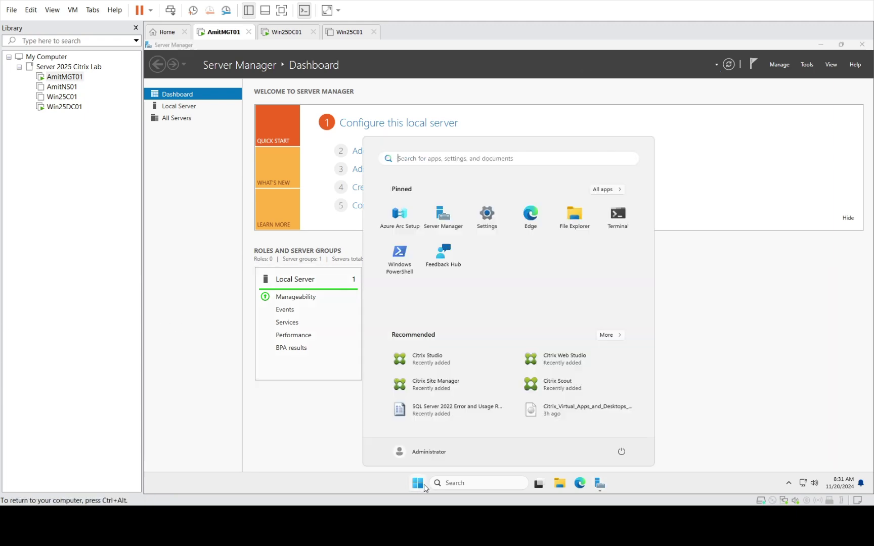
pyautogui.write('cert')
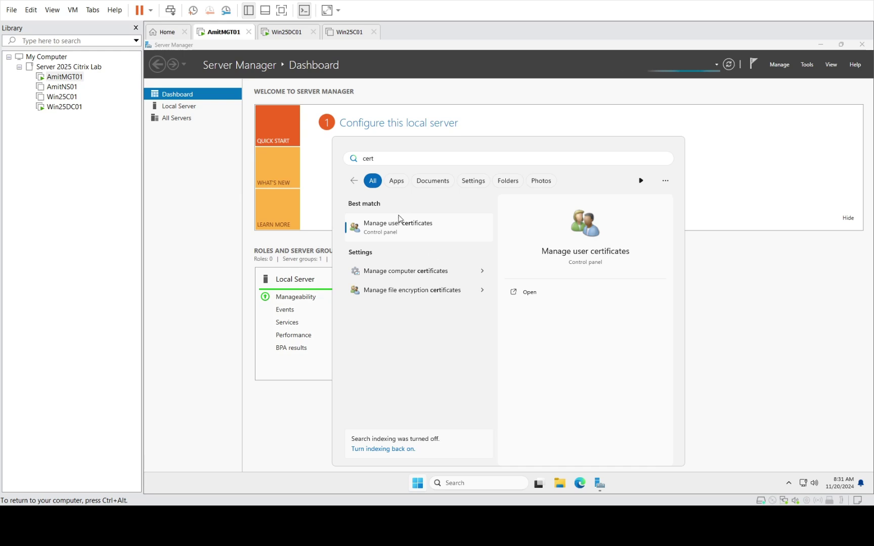
pyautogui.click(406, 271)
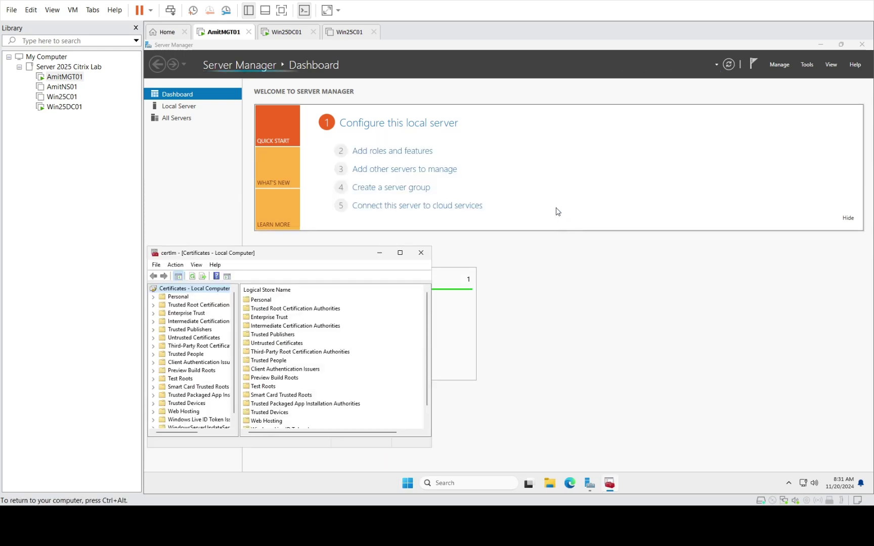
pyautogui.click(399, 252)
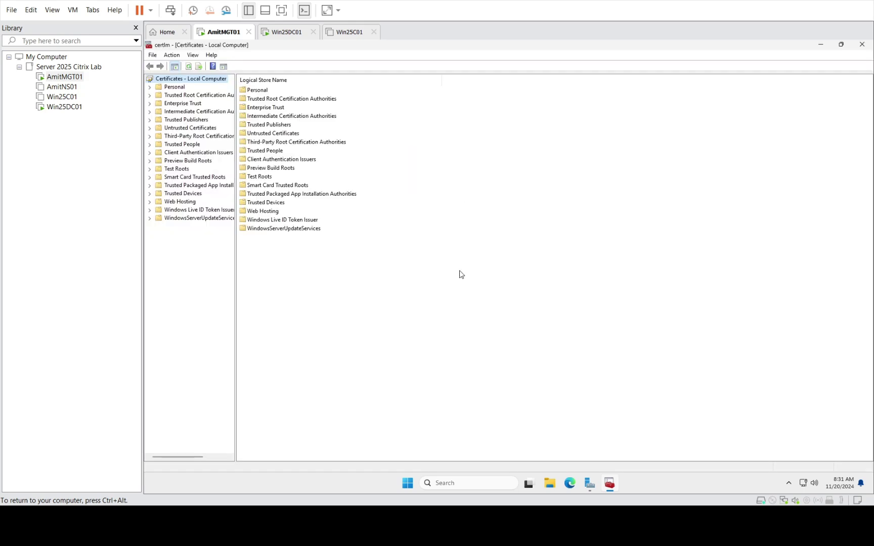
# - Open the 2025lab-WIN25DC01-CA certificate among the trusted root certificates and examine its details and certification path
pyautogui.click(150, 95)
pyautogui.click(183, 104)
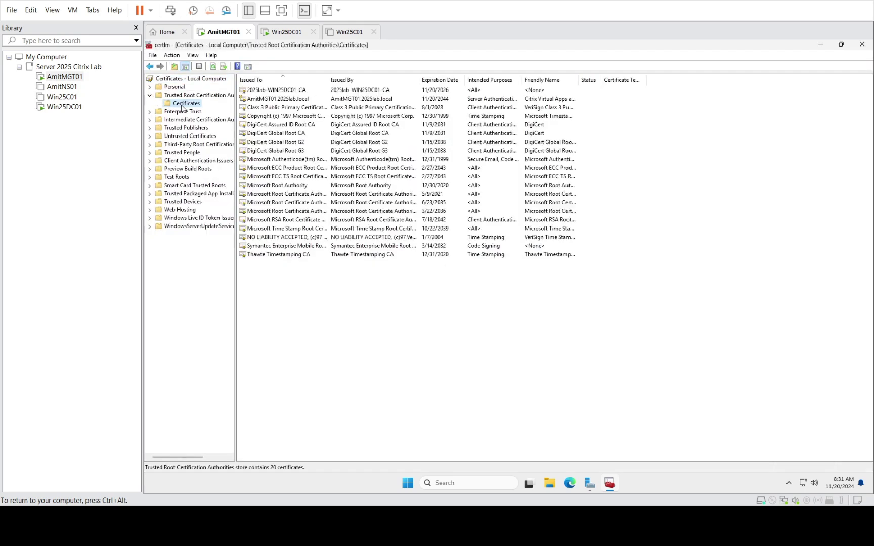
pyautogui.click(281, 99)
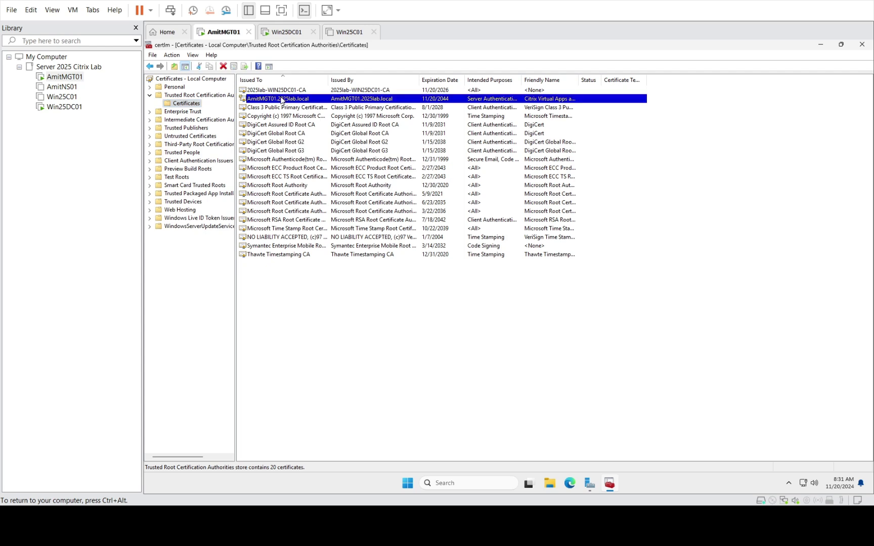
pyautogui.click(286, 91)
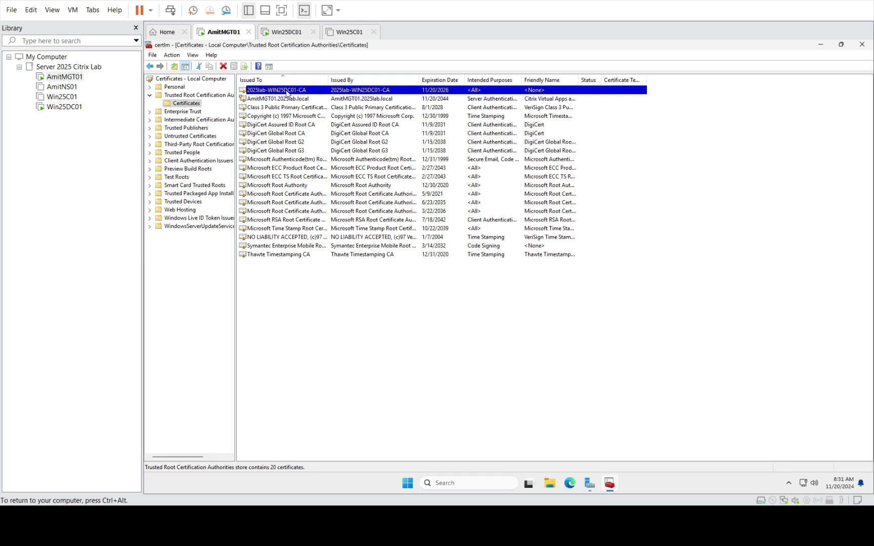
pyautogui.doubleClick(286, 91)
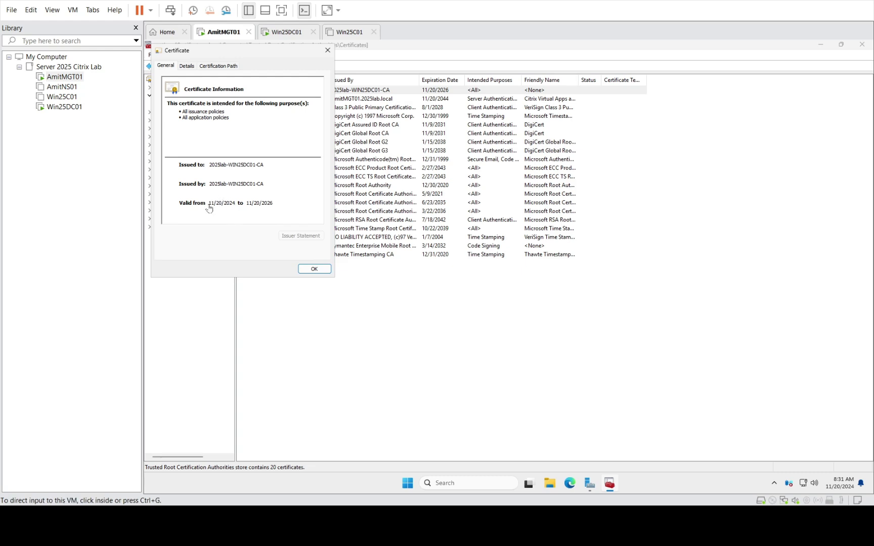
pyautogui.click(187, 66)
pyautogui.click(218, 66)
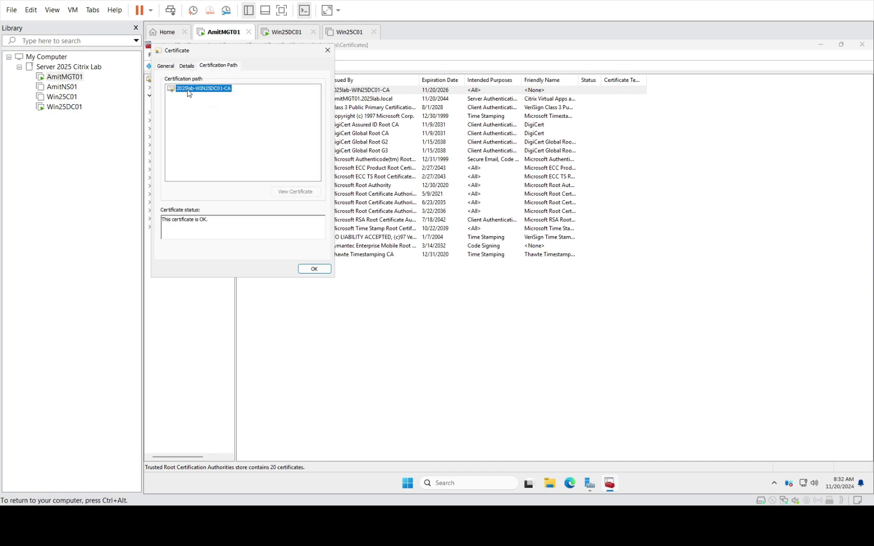
# - Check the 2025lab-WIN25DC01-CA node on Win25DC01, and return to AmitMGT01 to close the root certificate's properties
pyautogui.click(79, 111)
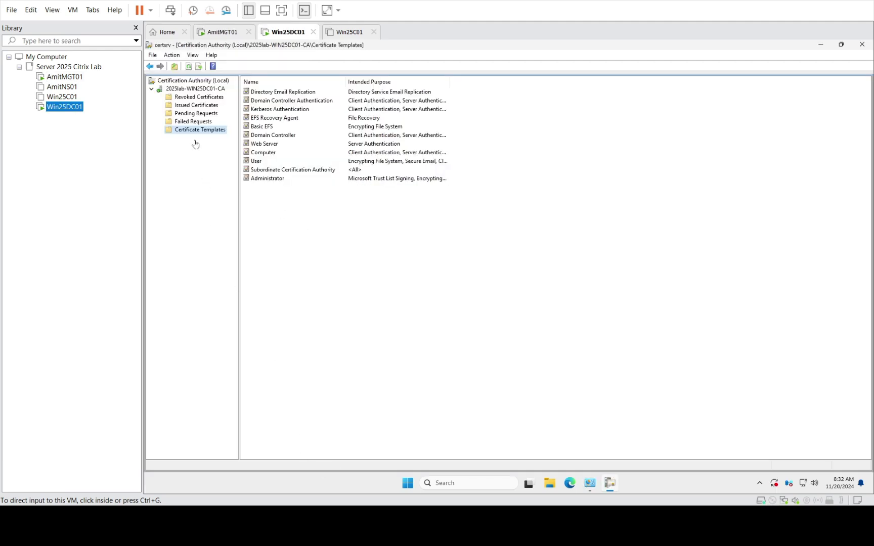
pyautogui.click(190, 89)
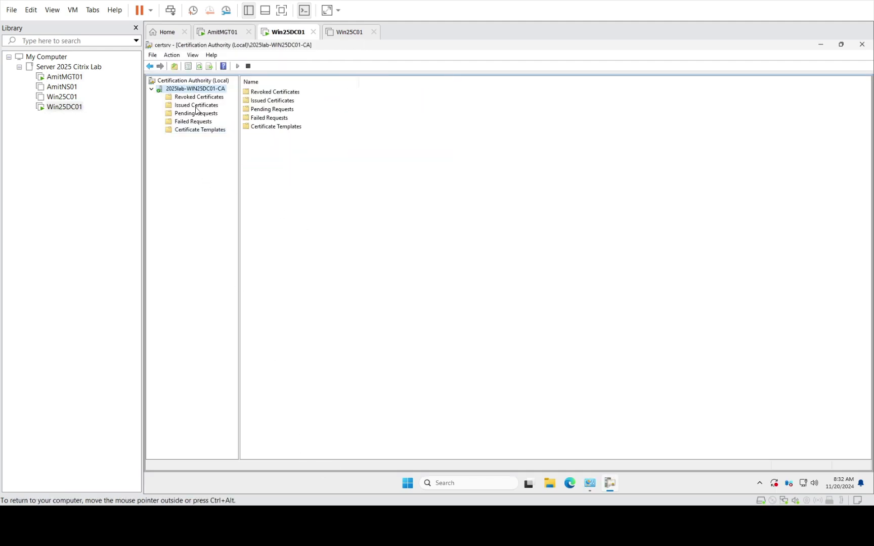
pyautogui.click(66, 76)
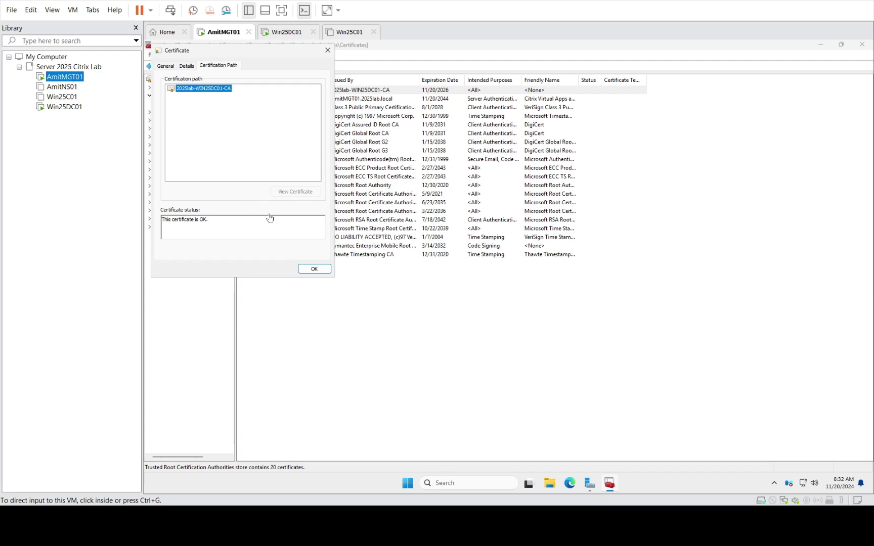
pyautogui.click(319, 276)
pyautogui.click(314, 269)
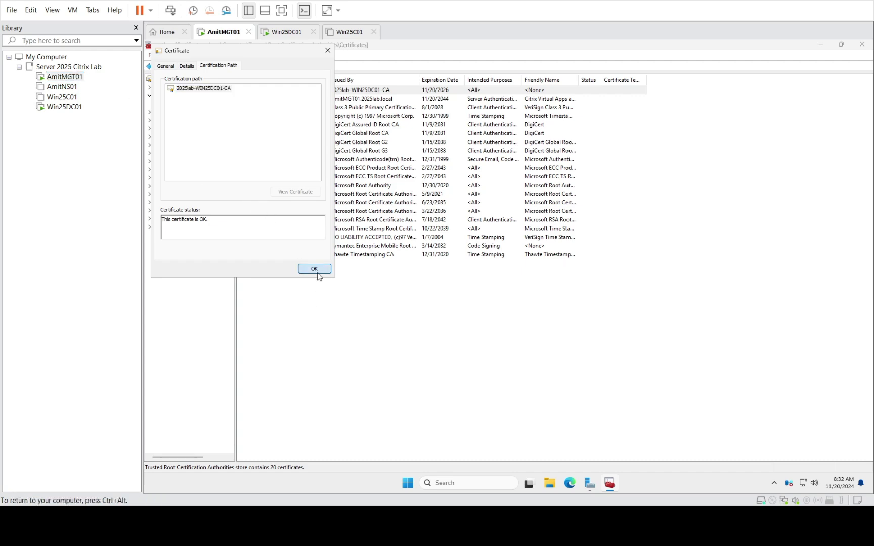
# - Switch to Win25DC01 and refresh the CA's list of issued certificates
pyautogui.click(65, 107)
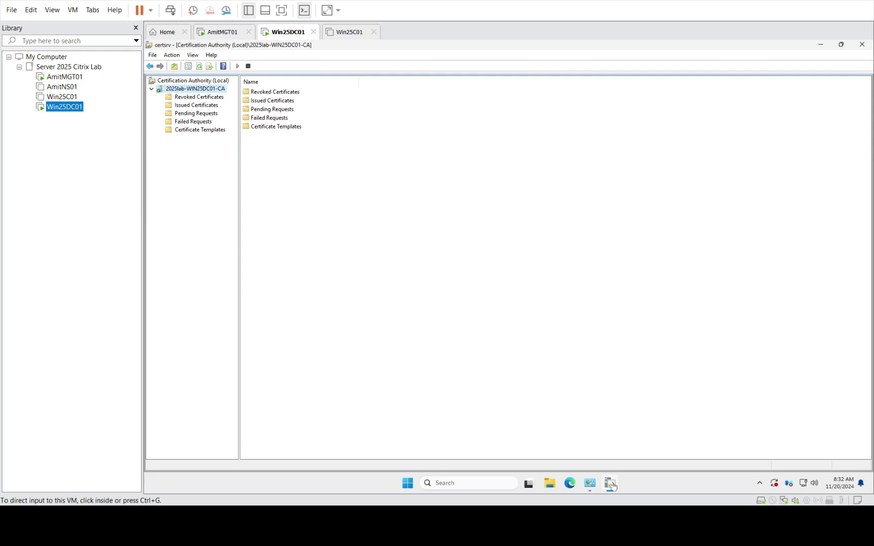
pyautogui.click(204, 107)
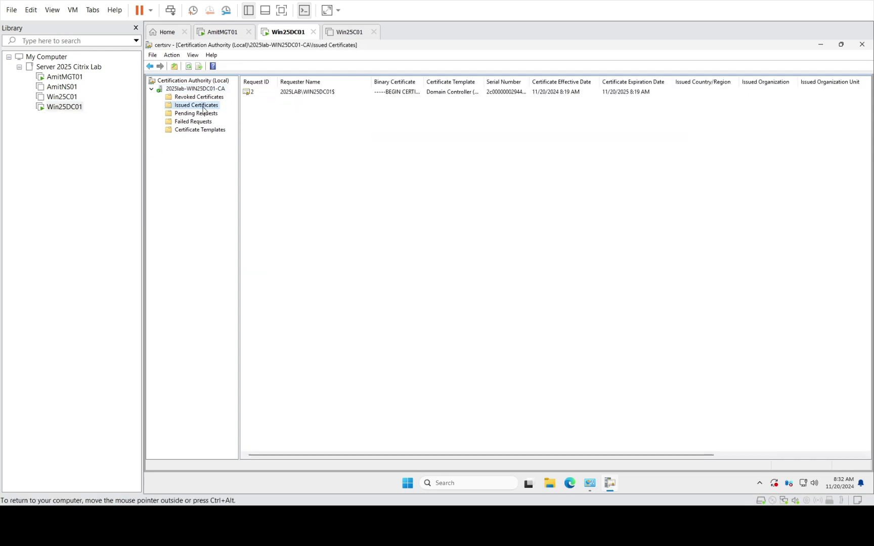
pyautogui.rightClick(204, 109)
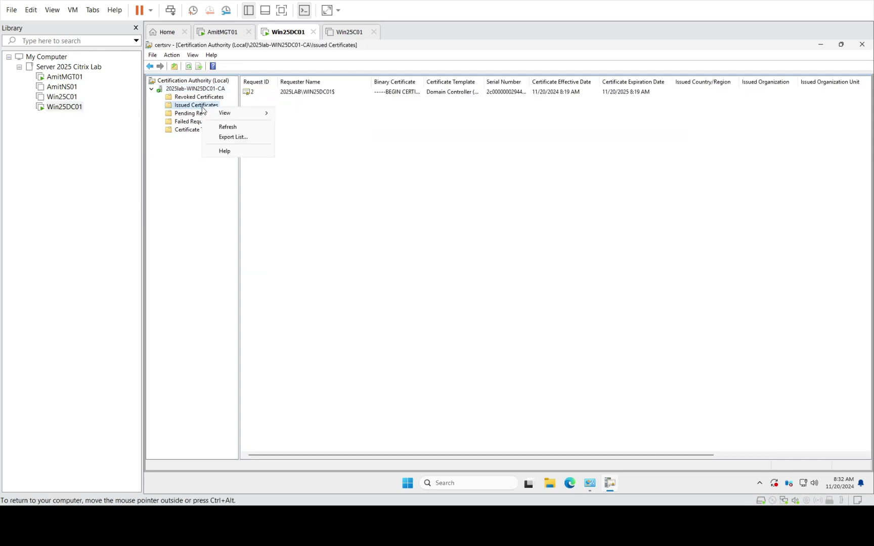
pyautogui.click(219, 127)
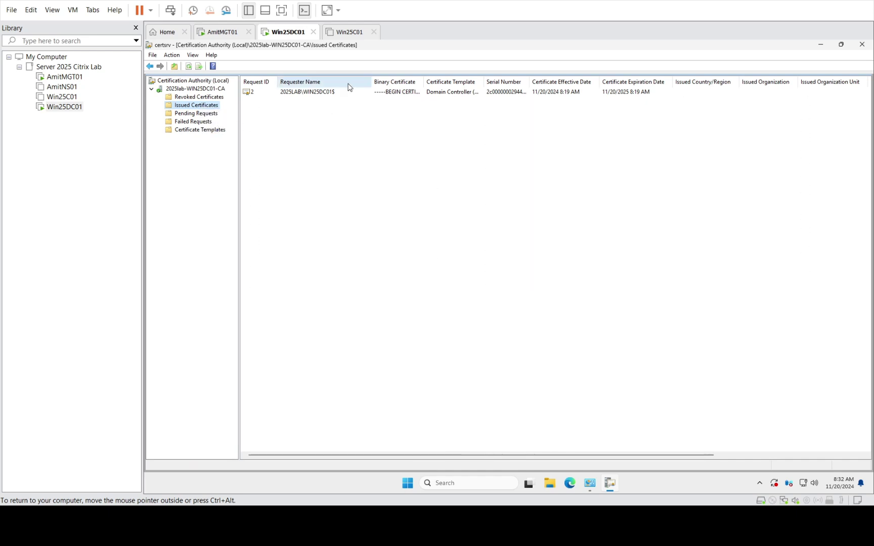
# - Check the CA's revoked, pending and failed folders and its certificate templates, and refresh the issued certificates again
pyautogui.click(189, 97)
pyautogui.click(193, 112)
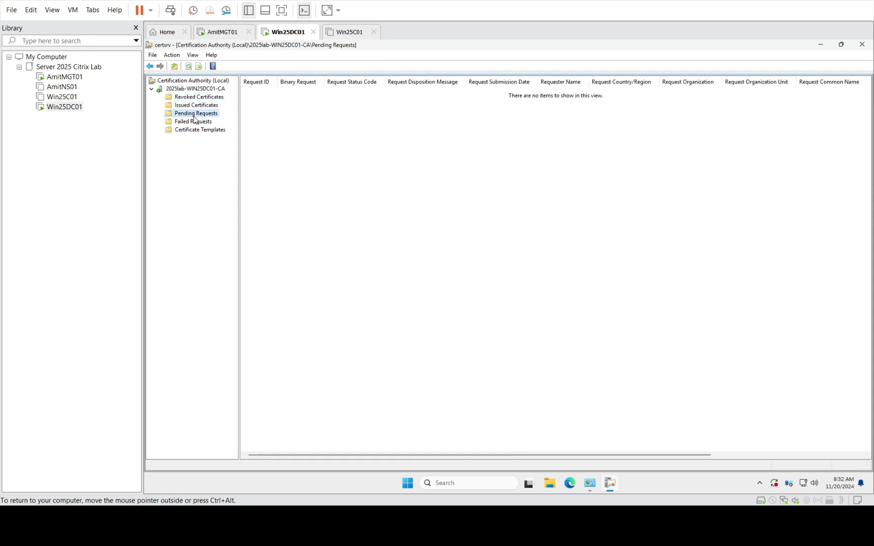
pyautogui.click(196, 122)
pyautogui.click(198, 130)
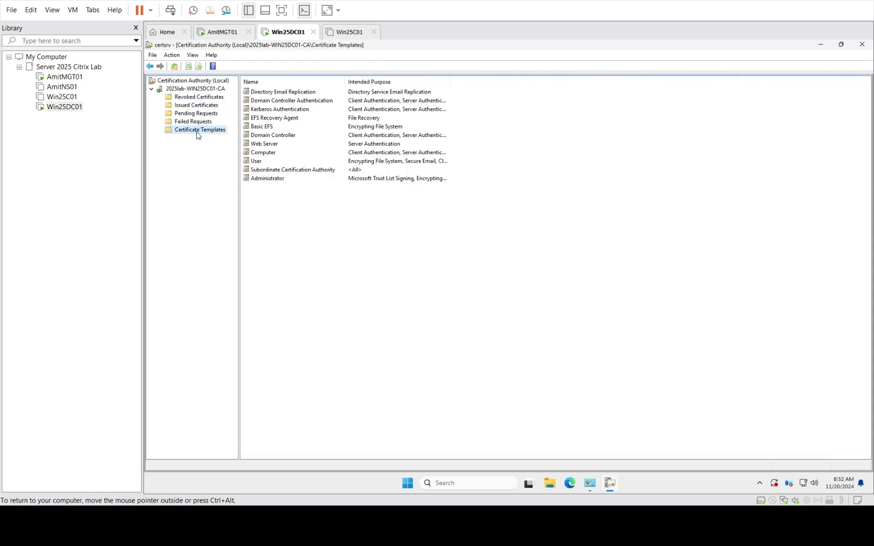
pyautogui.click(192, 106)
pyautogui.rightClick(191, 106)
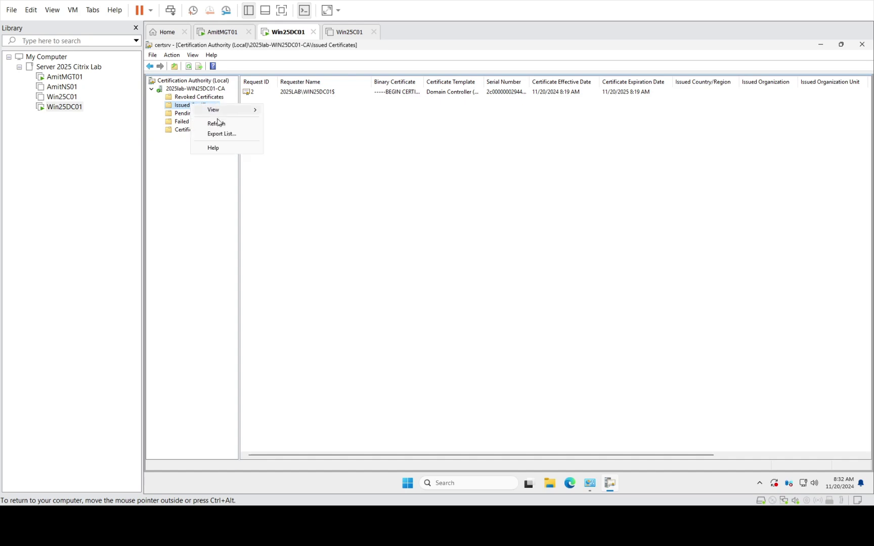
pyautogui.click(218, 124)
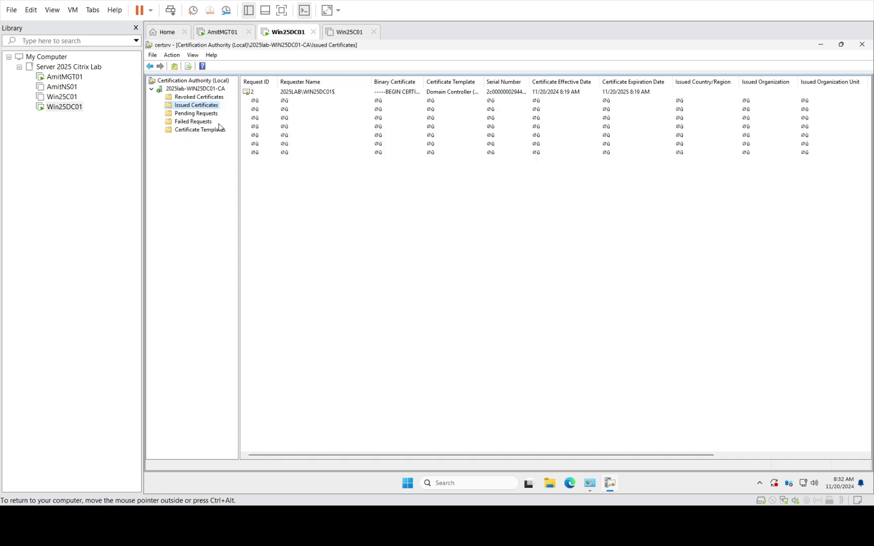
# - Switch back to AmitMGT01 and display the certificates in the local computer's Personal store
pyautogui.click(65, 76)
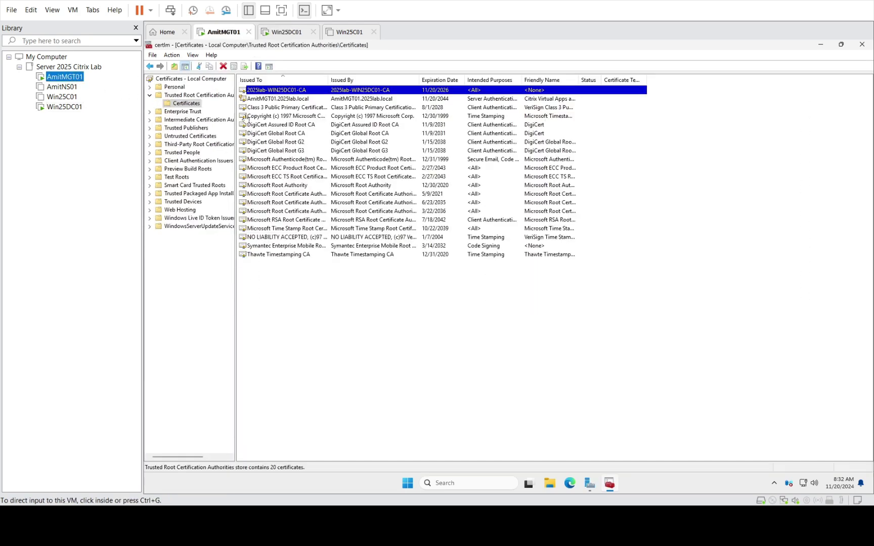
pyautogui.click(155, 89)
pyautogui.click(157, 87)
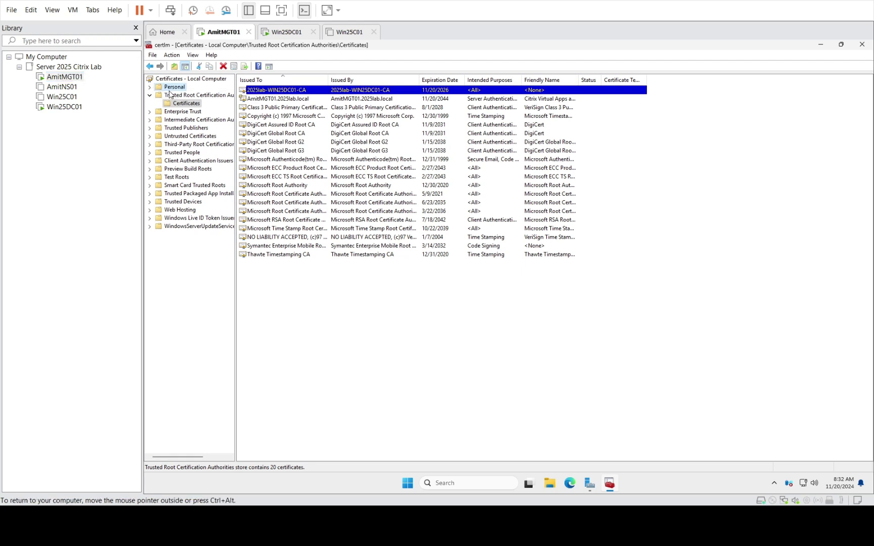
pyautogui.click(150, 87)
pyautogui.click(185, 95)
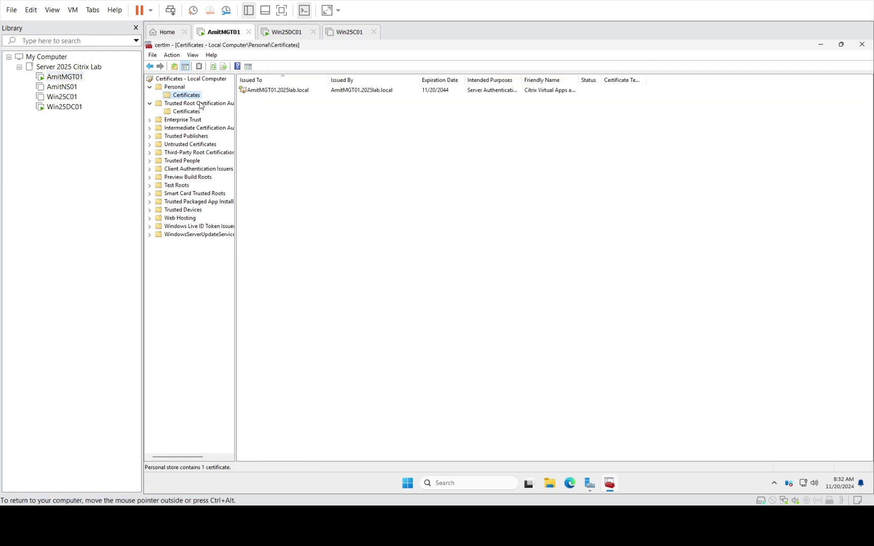
# - Examine the general information, details and certification path of the AmitMGT01.2025lab.local certificate, and close its properties
pyautogui.click(292, 94)
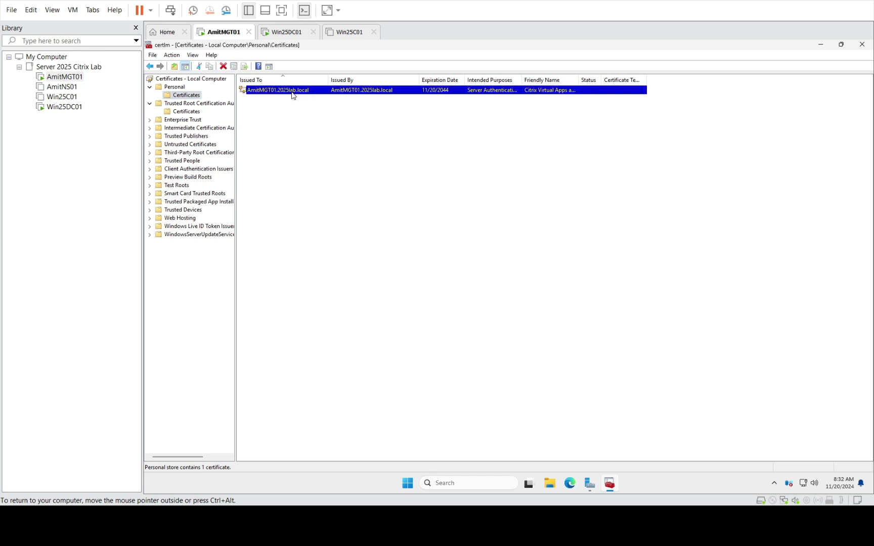
pyautogui.doubleClick(292, 94)
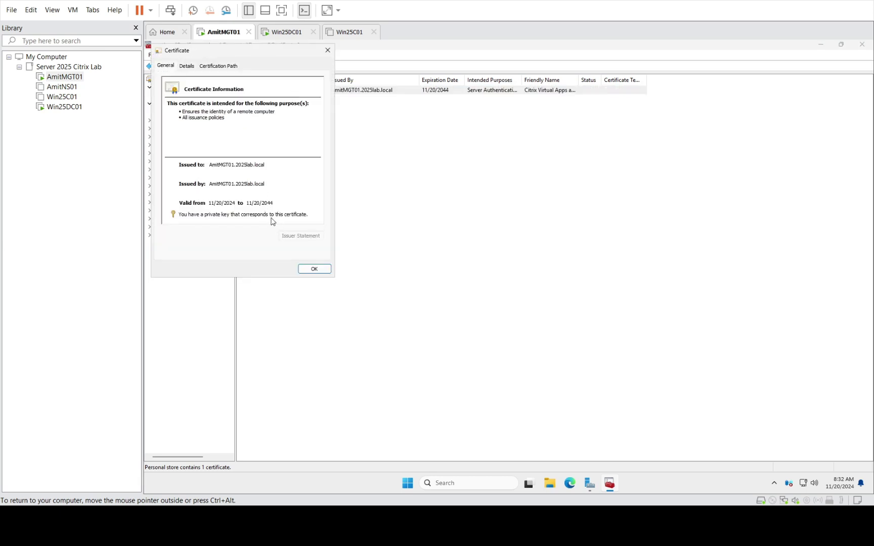
pyautogui.click(190, 65)
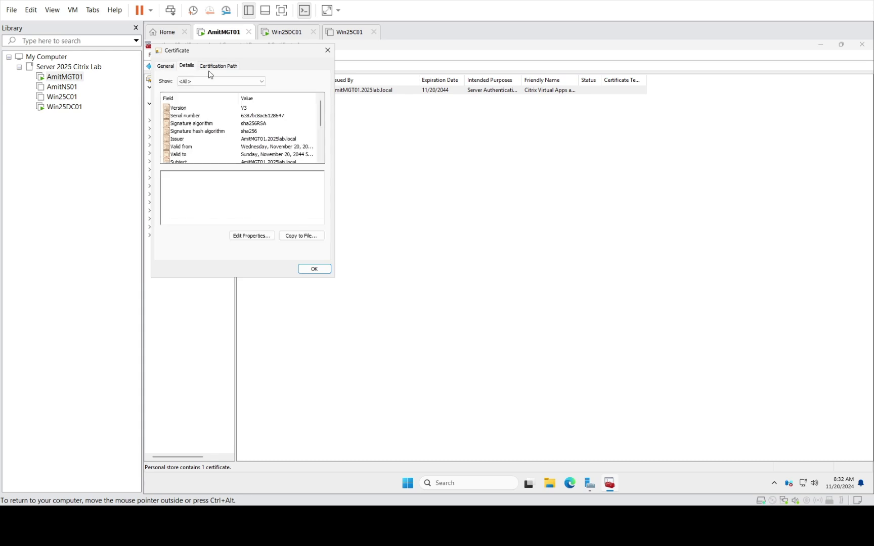
pyautogui.click(217, 68)
pyautogui.click(186, 66)
pyautogui.click(221, 67)
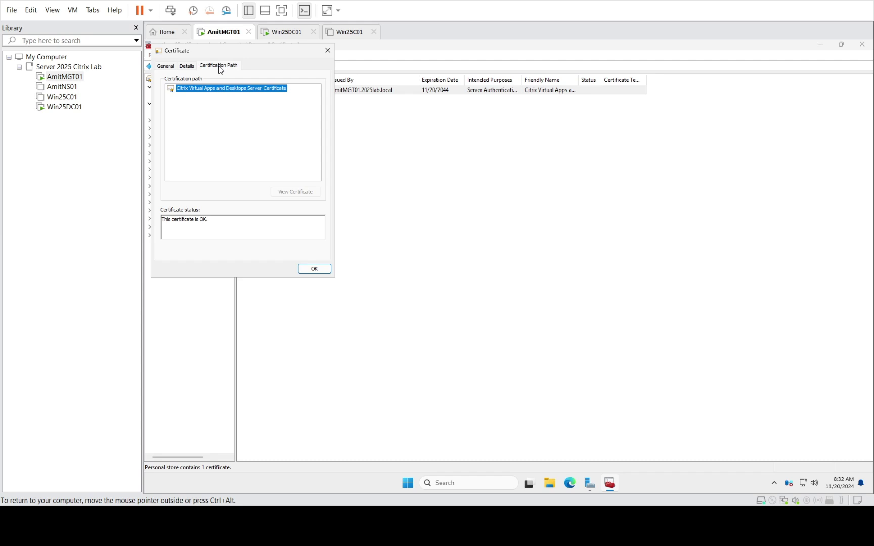
pyautogui.click(167, 66)
pyautogui.click(328, 50)
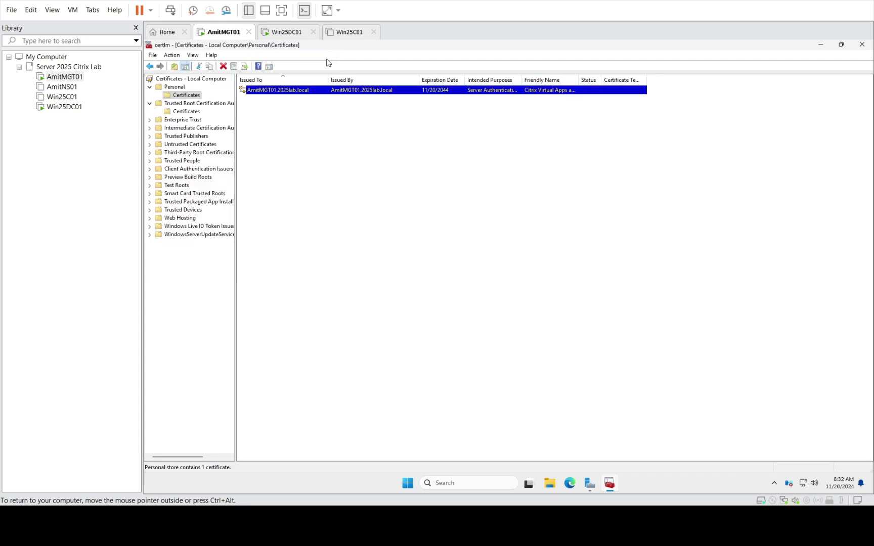
# - Request a new certificate in the local computer's Personal store, using the Active Directory Enrollment Policy, and enroll the Computer template
pyautogui.rightClick(285, 94)
pyautogui.rightClick(184, 95)
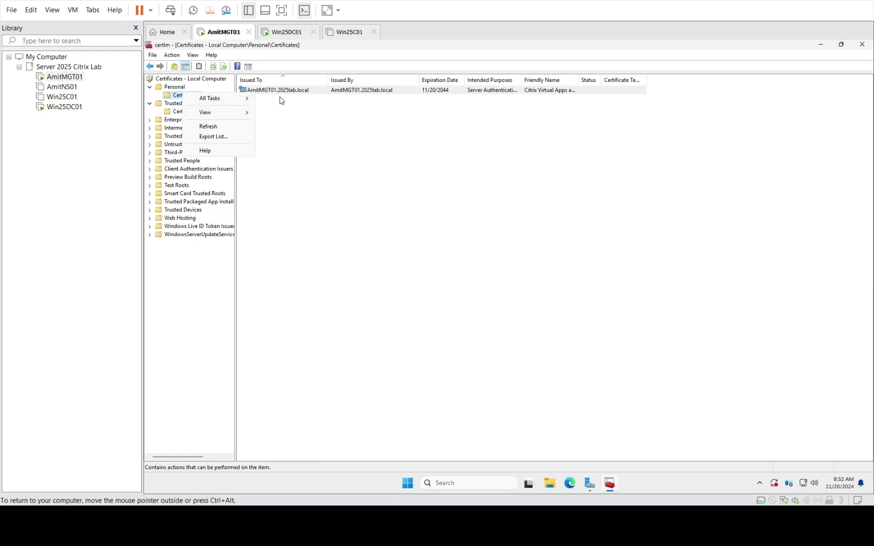
pyautogui.moveTo(233, 99)
pyautogui.click(303, 99)
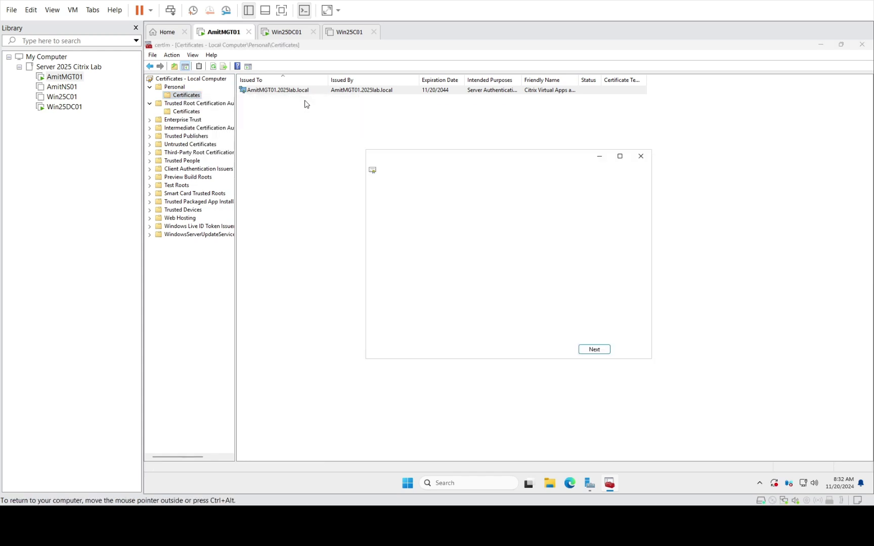
pyautogui.click(590, 352)
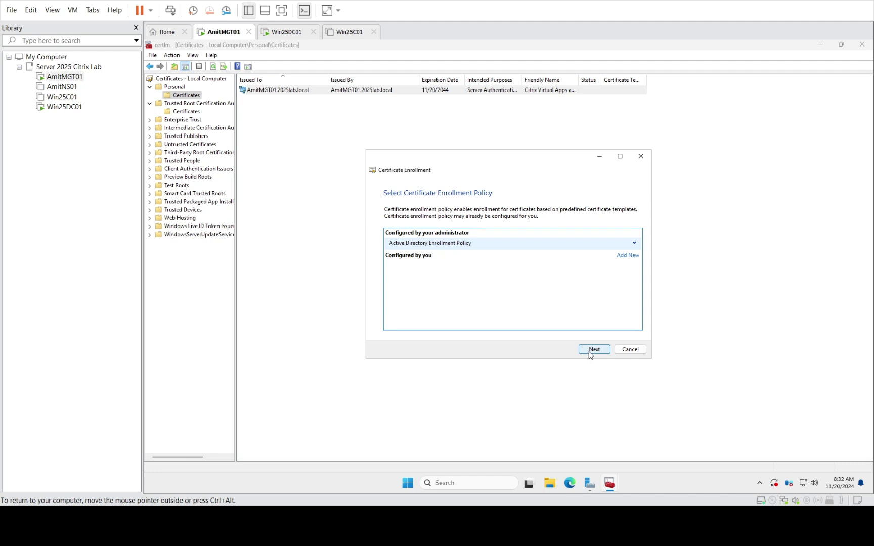
pyautogui.click(590, 353)
pyautogui.click(393, 245)
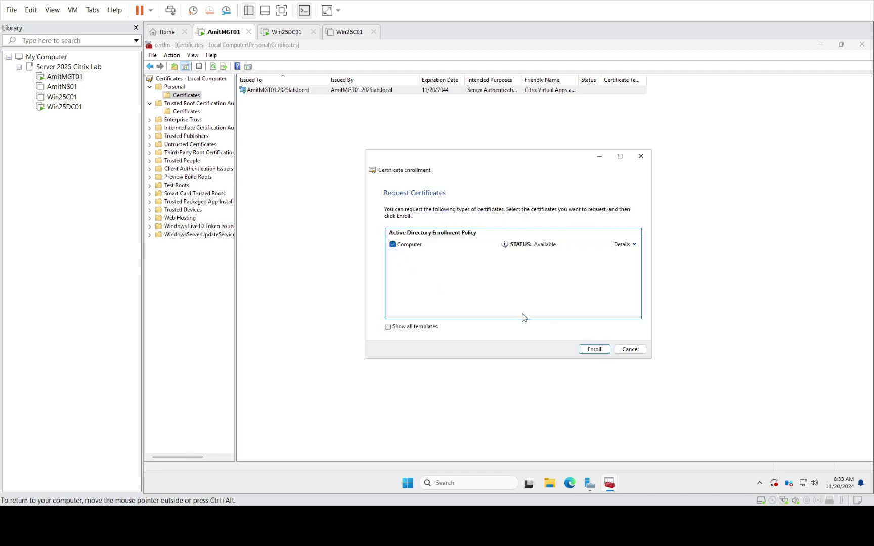
pyautogui.click(597, 351)
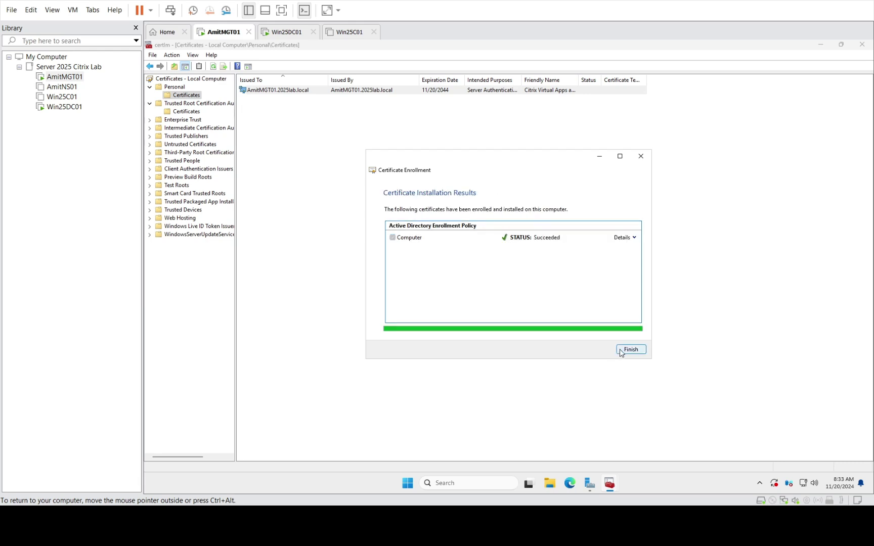
pyautogui.click(630, 350)
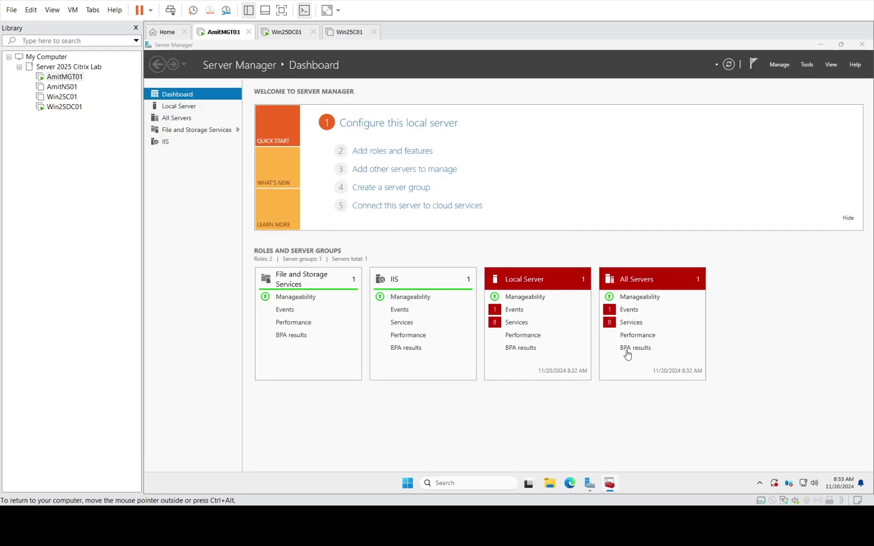
# - Close Server Manager and select the Personal store certificate issued by 2025lab-WIN25DC01-CA
pyautogui.click(862, 44)
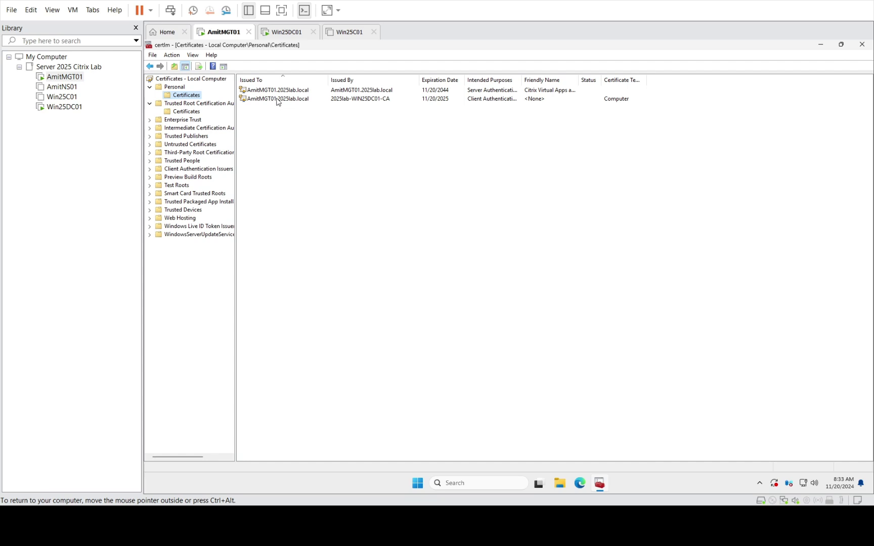
pyautogui.click(306, 101)
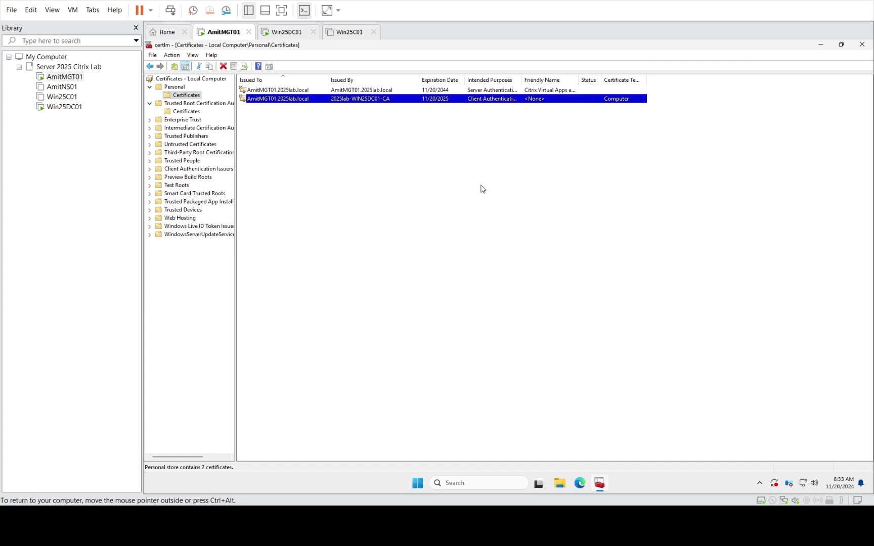
# - Switch to Win25DC01, refresh the CA's issued certificates, and select the certificate requested by 2025LAB\AMITMGT01$
pyautogui.click(68, 107)
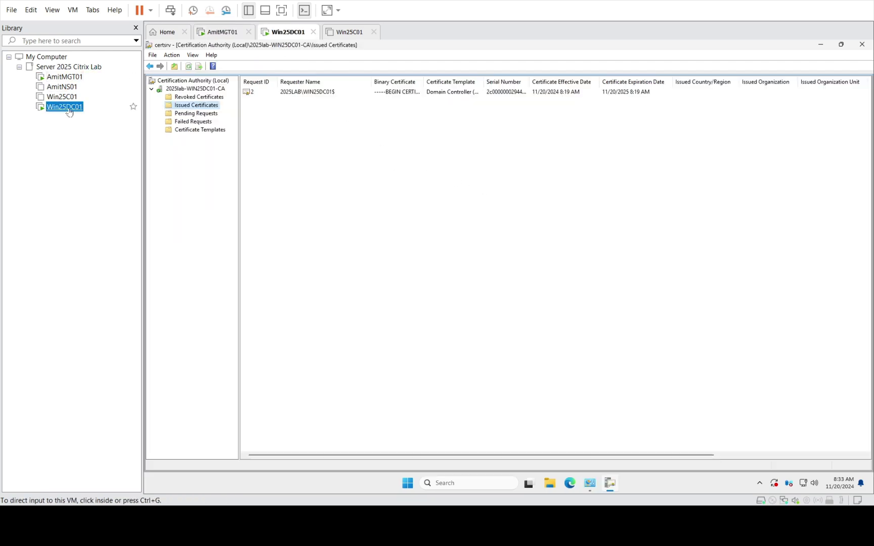
pyautogui.rightClick(208, 106)
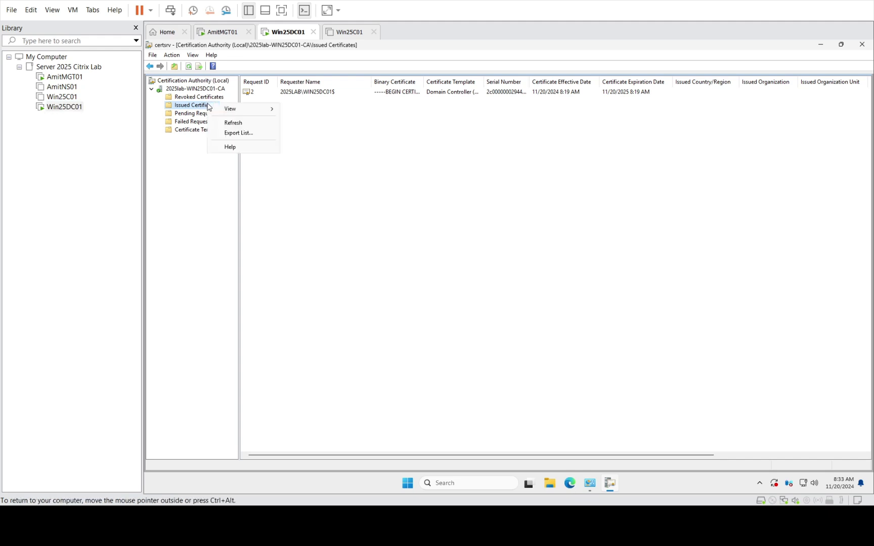
pyautogui.click(237, 123)
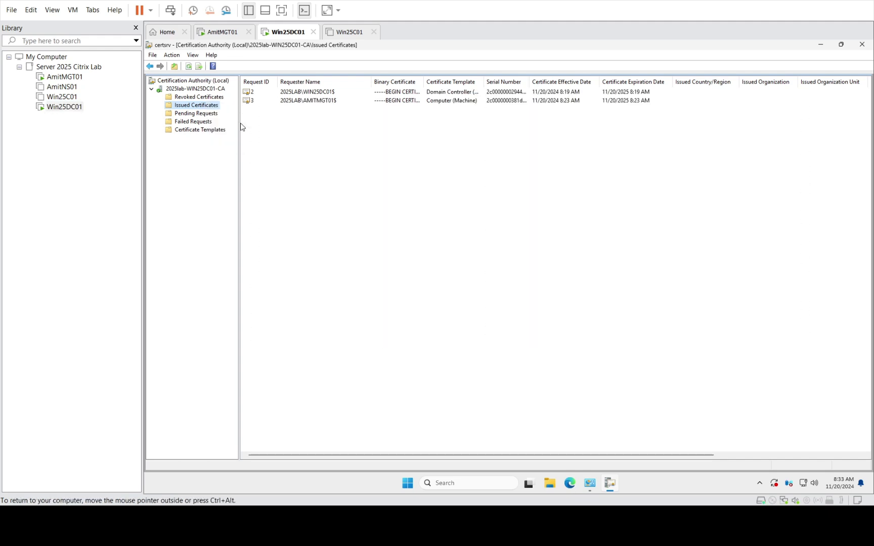
pyautogui.click(333, 101)
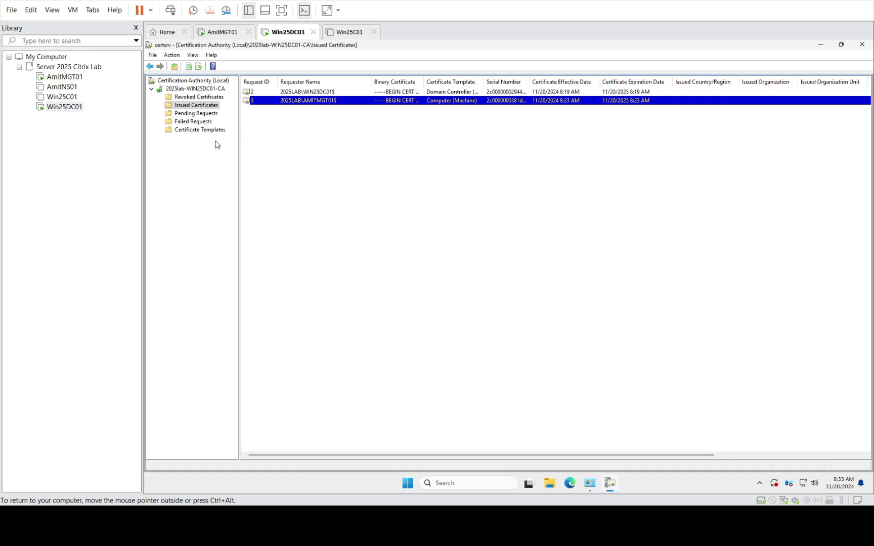
# - Display the CA's certificate templates and select the Web Server template
pyautogui.click(197, 131)
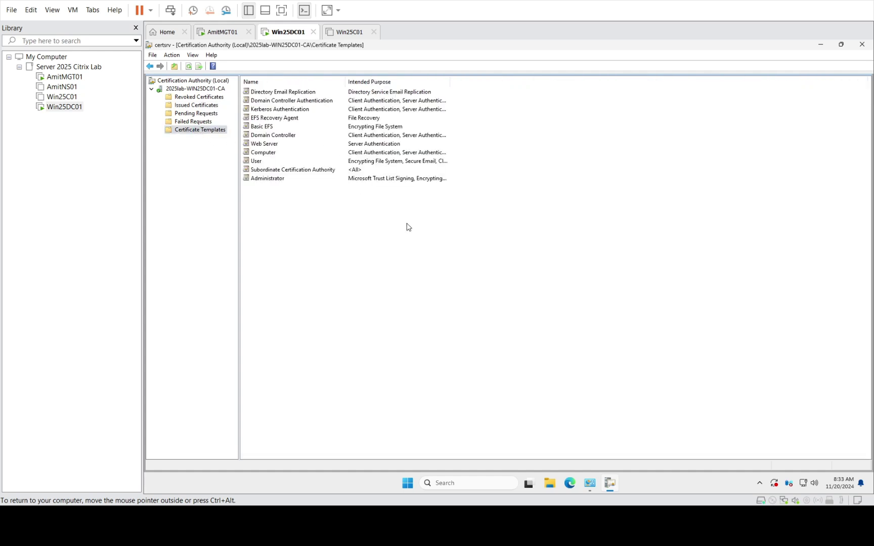
pyautogui.click(256, 146)
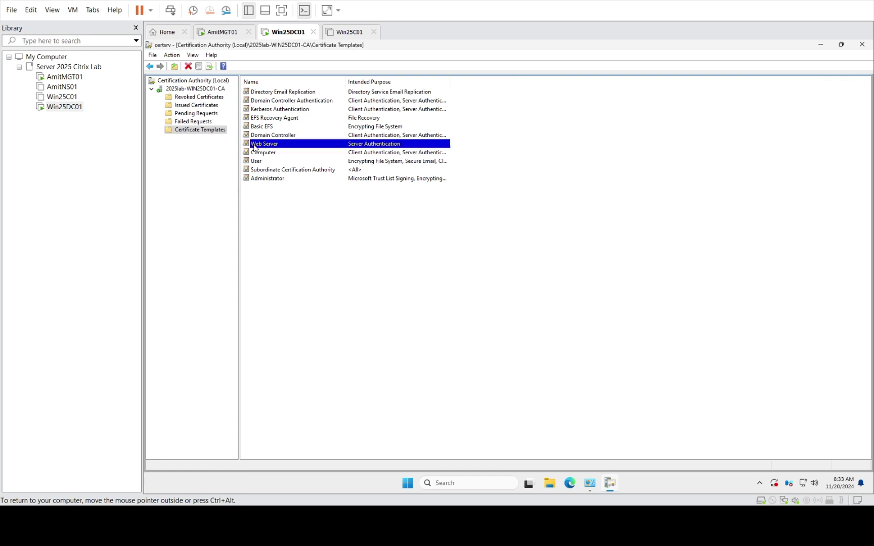